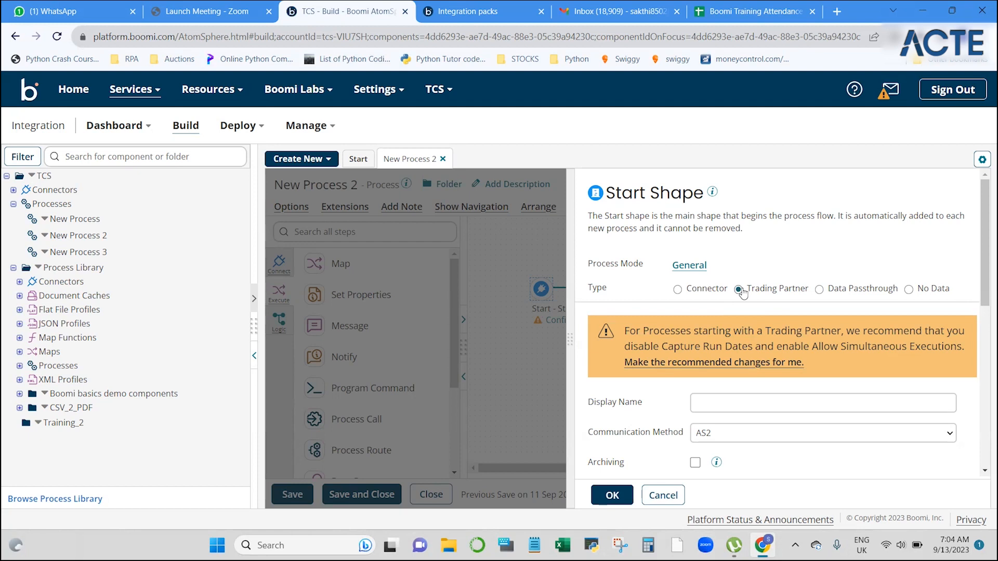
# - Review the Trading Partner settings of the Start shape, including standards and the trading partner list, and discard the shape changes
pyautogui.scroll(-5, 743, 294)
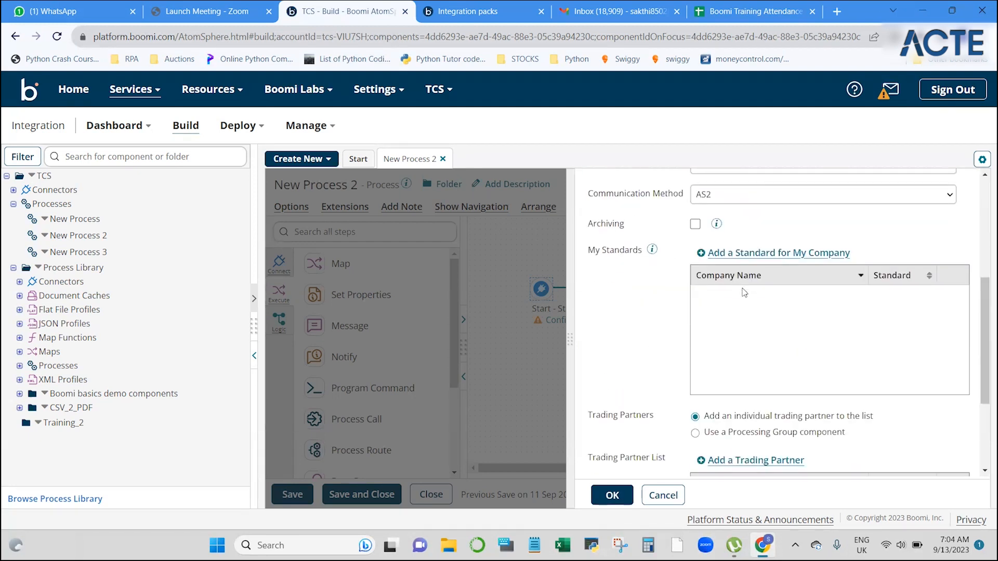
pyautogui.scroll(-3, 745, 292)
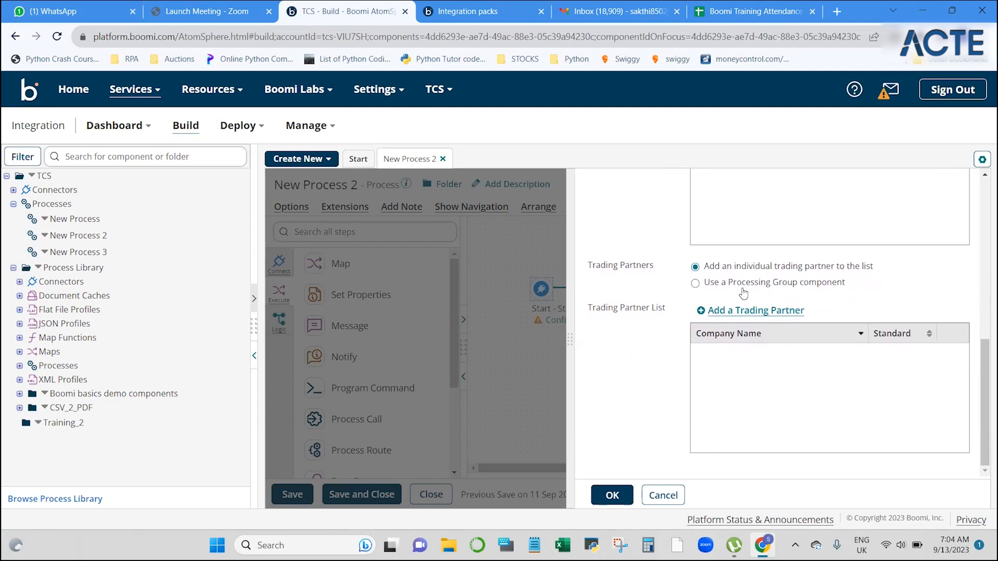
pyautogui.scroll(8, 743, 293)
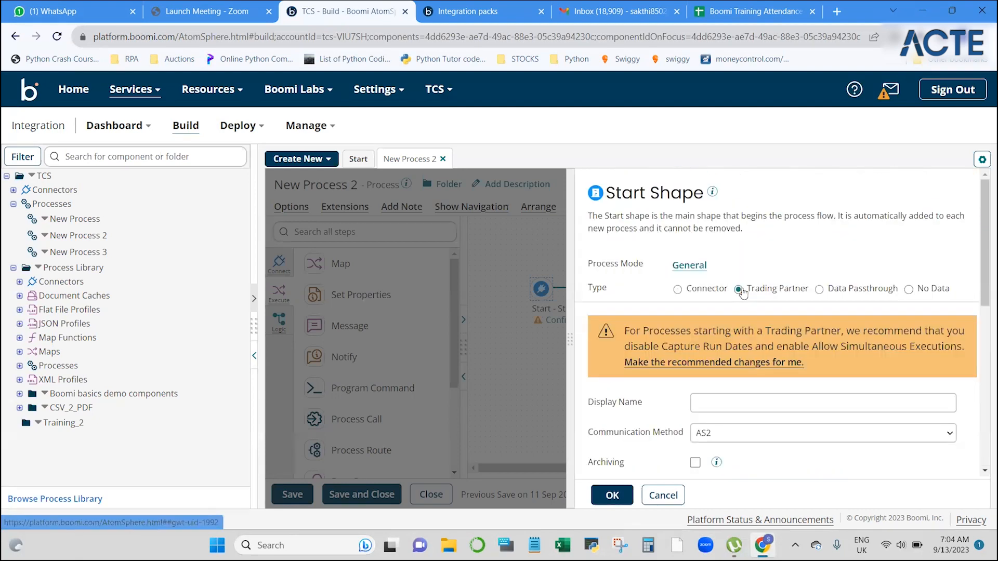
pyautogui.click(663, 495)
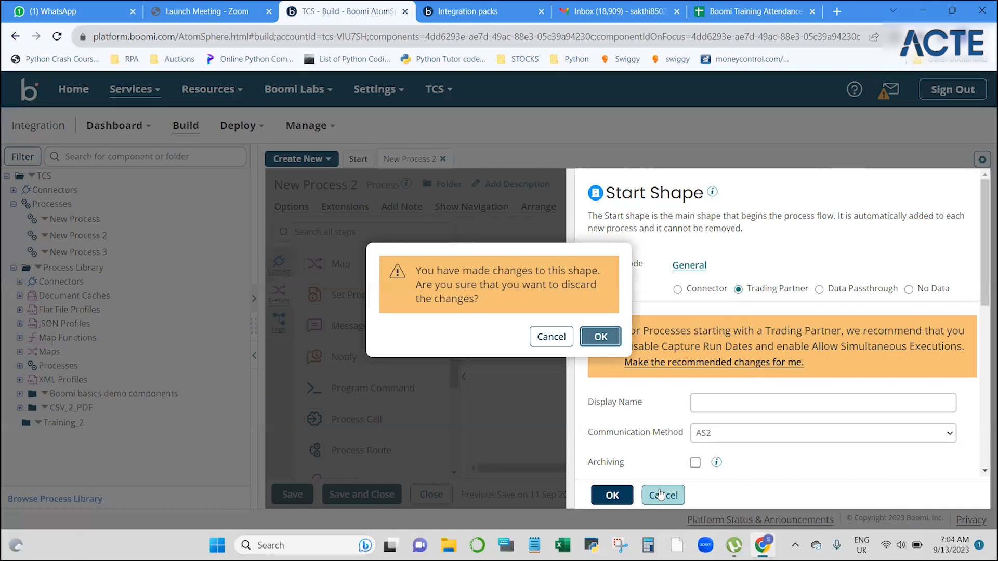
pyautogui.click(600, 335)
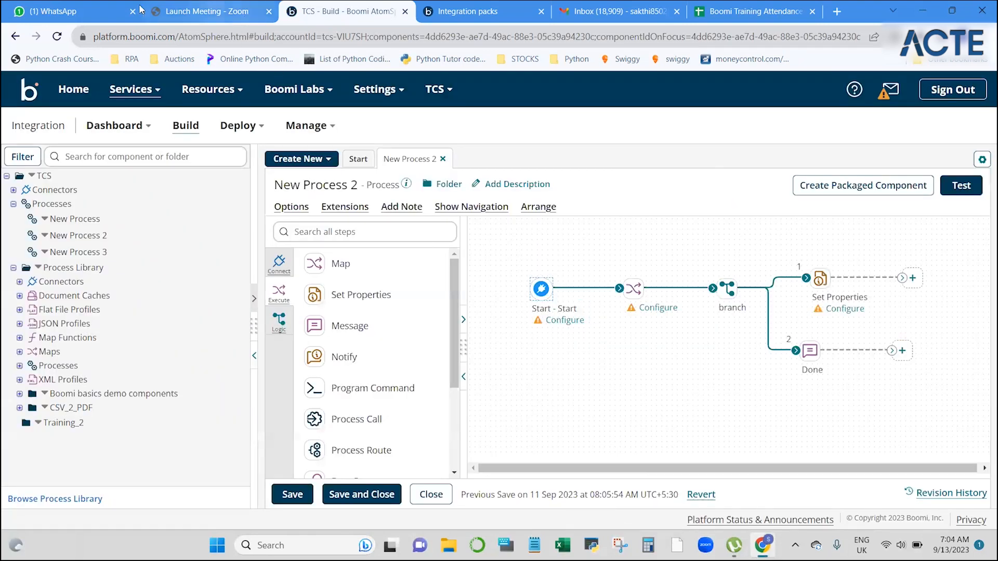
# - Switch to WhatsApp and open the screenshot of the SF_Get_Like Salesforce operation shared in the chat
pyautogui.click(88, 13)
pyautogui.scroll(-15, 522, 291)
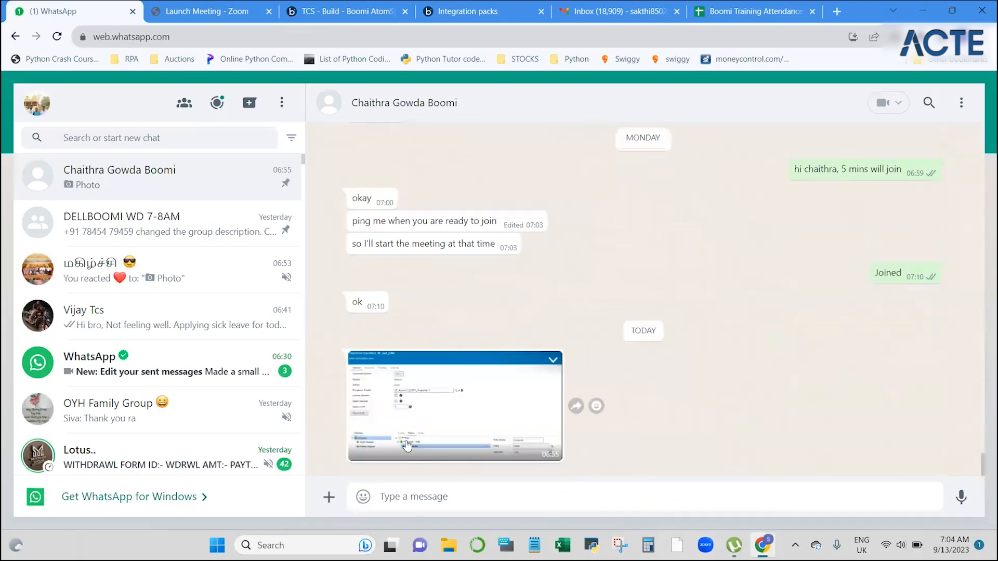
pyautogui.click(408, 445)
pyautogui.scroll(5, 408, 445)
pyautogui.scroll(-4, 408, 445)
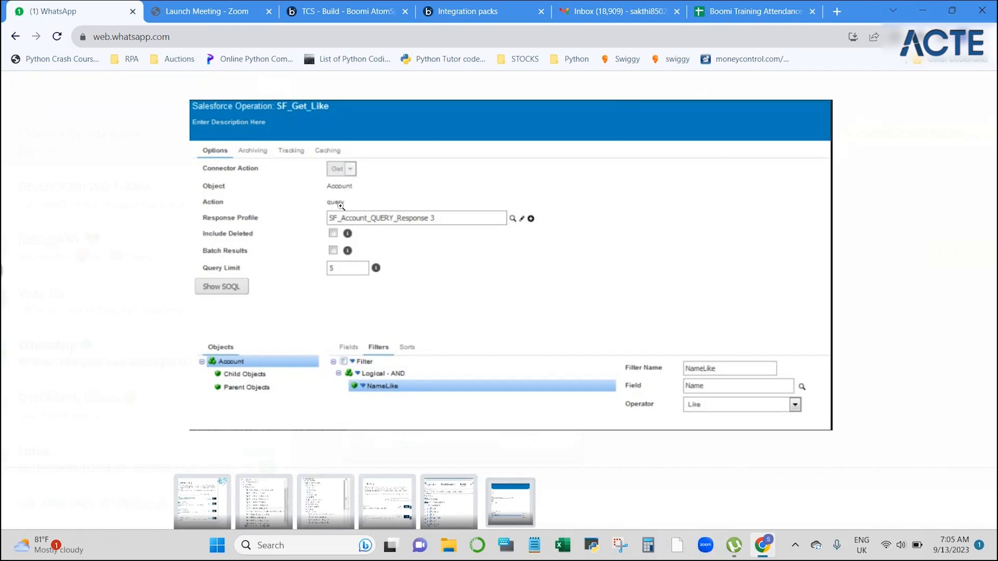
# - Compare the SF_Get_Like operation screenshot in WhatsApp with New Process 2 in Boomi, dismissing the antivirus notification
pyautogui.click(348, 11)
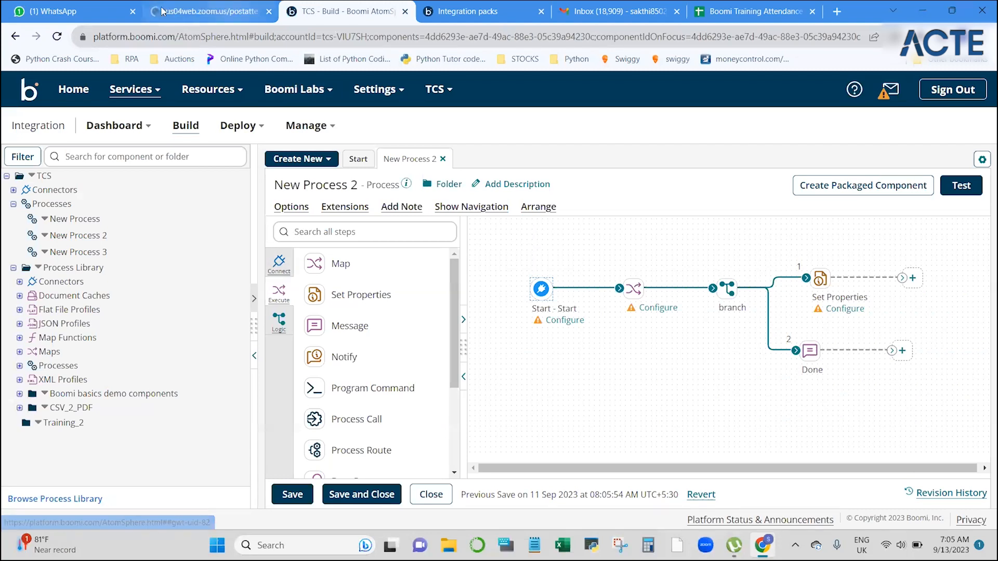
pyautogui.click(86, 20)
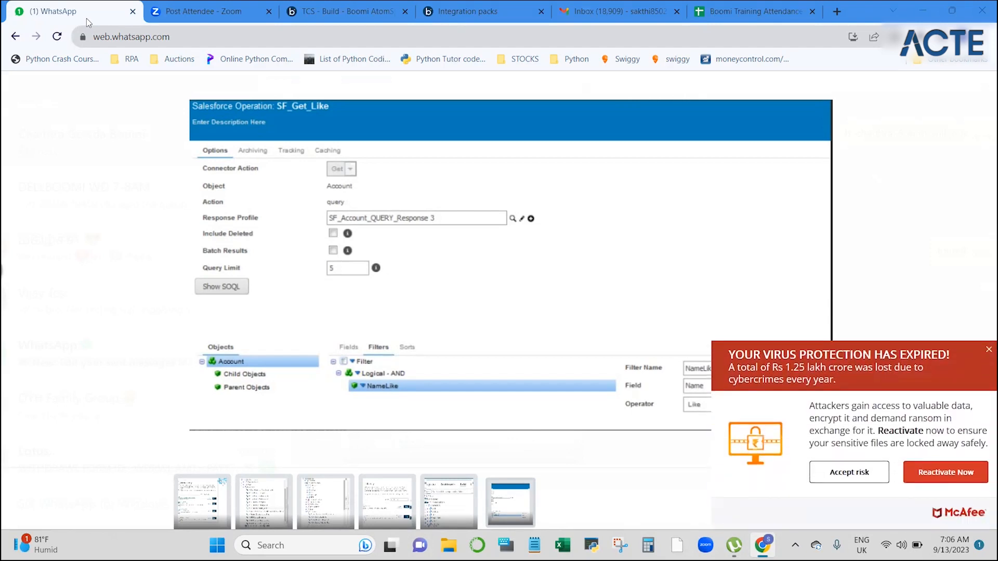
pyautogui.click(843, 473)
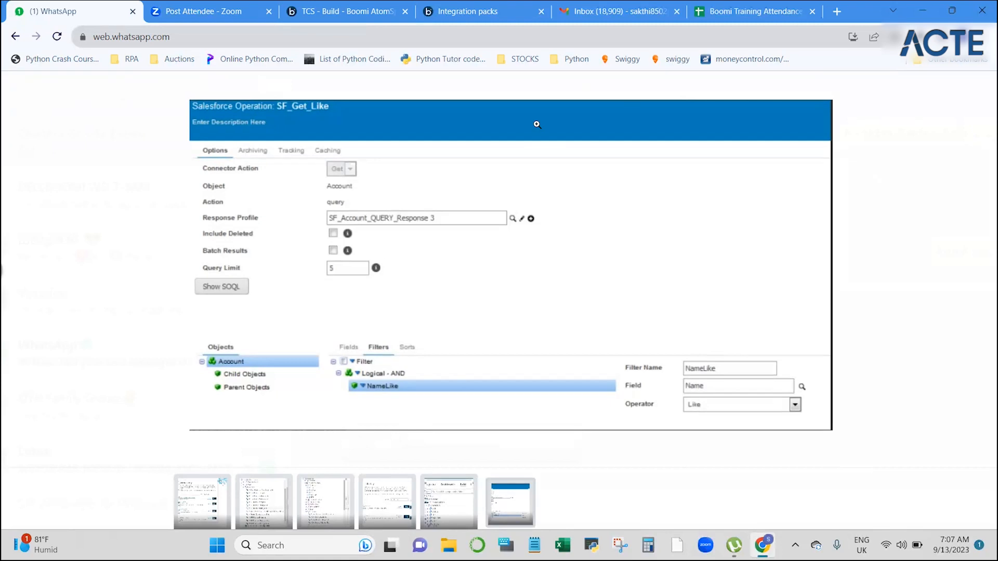
pyautogui.click(367, 14)
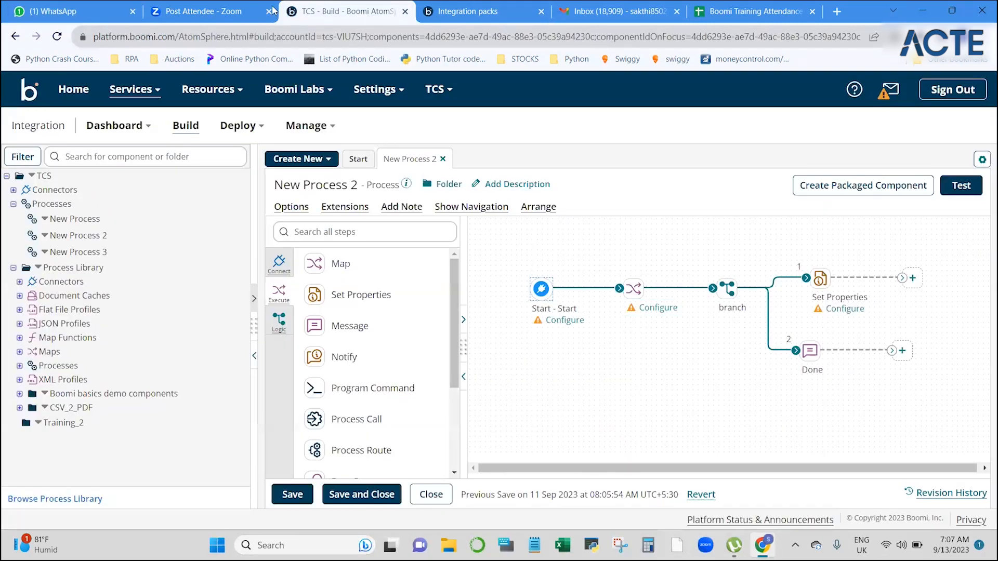
pyautogui.click(99, 11)
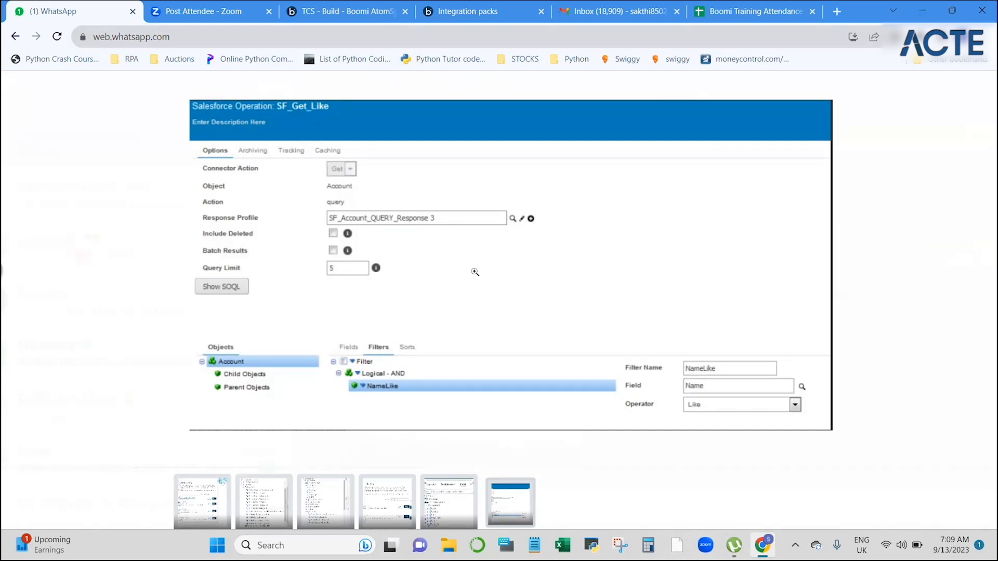
pyautogui.click(344, 11)
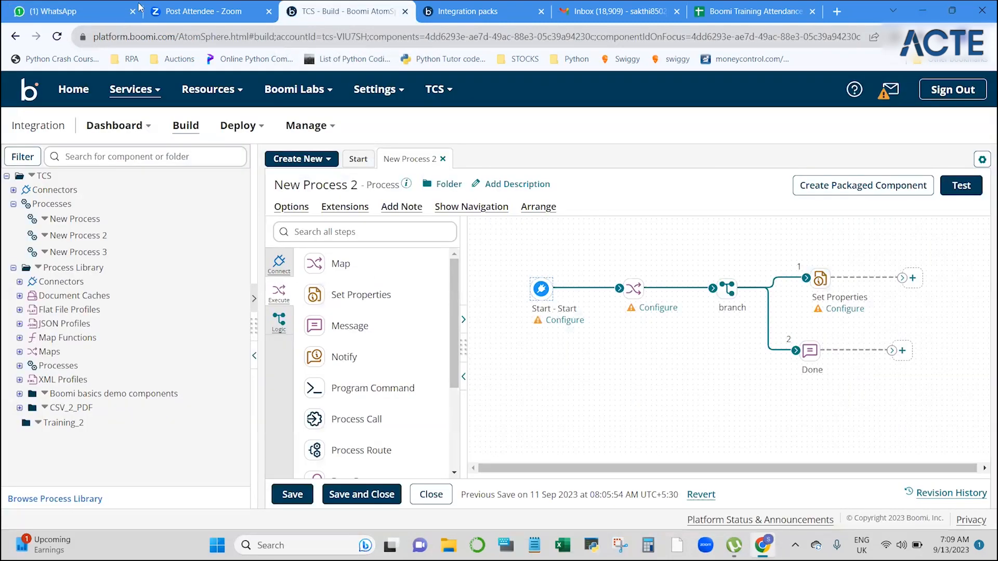
pyautogui.click(80, 18)
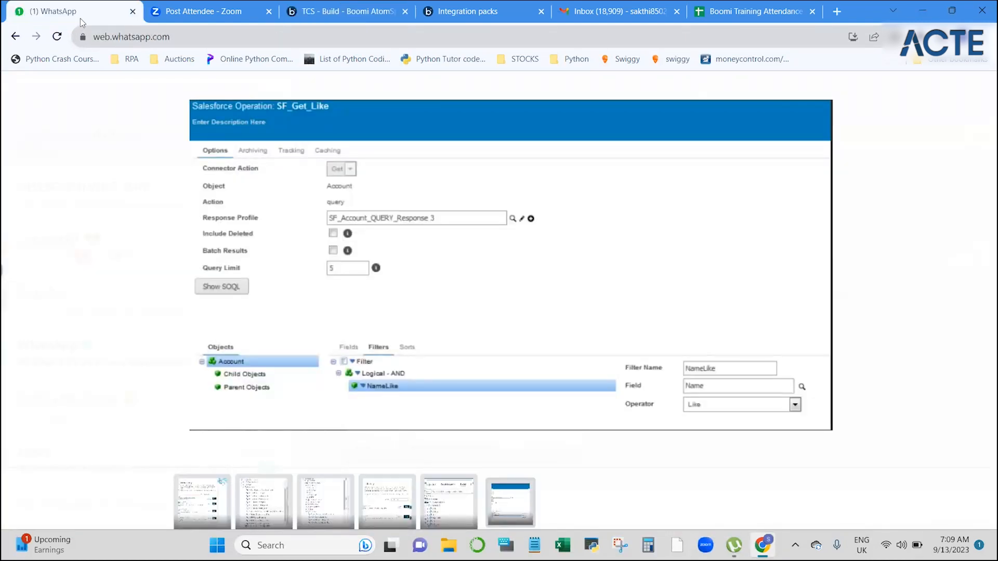
# - Return to New Process 2 in Boomi and look through the available Execute steps, including the cache steps
pyautogui.click(315, 18)
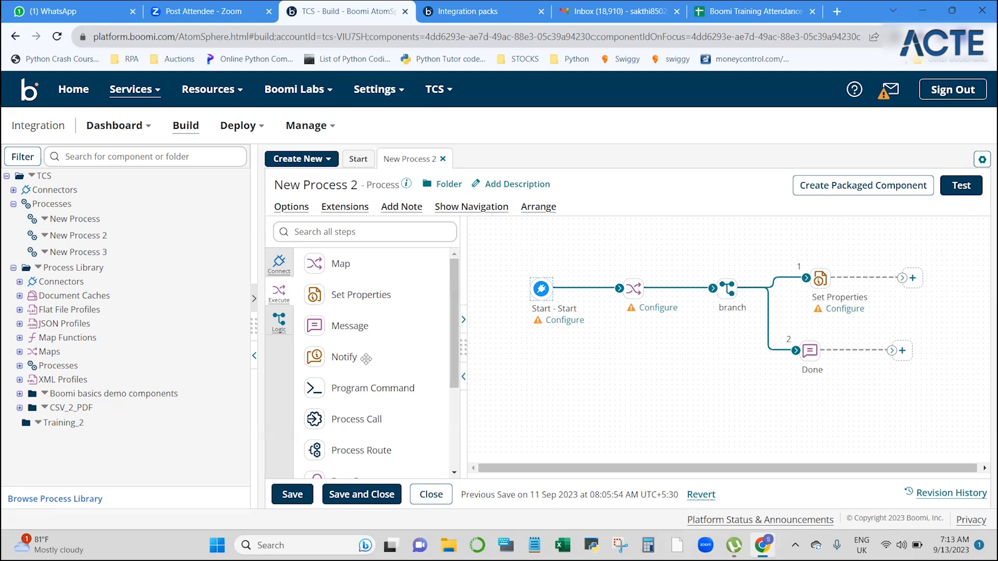
pyautogui.scroll(-2, 366, 359)
pyautogui.scroll(-3, 367, 358)
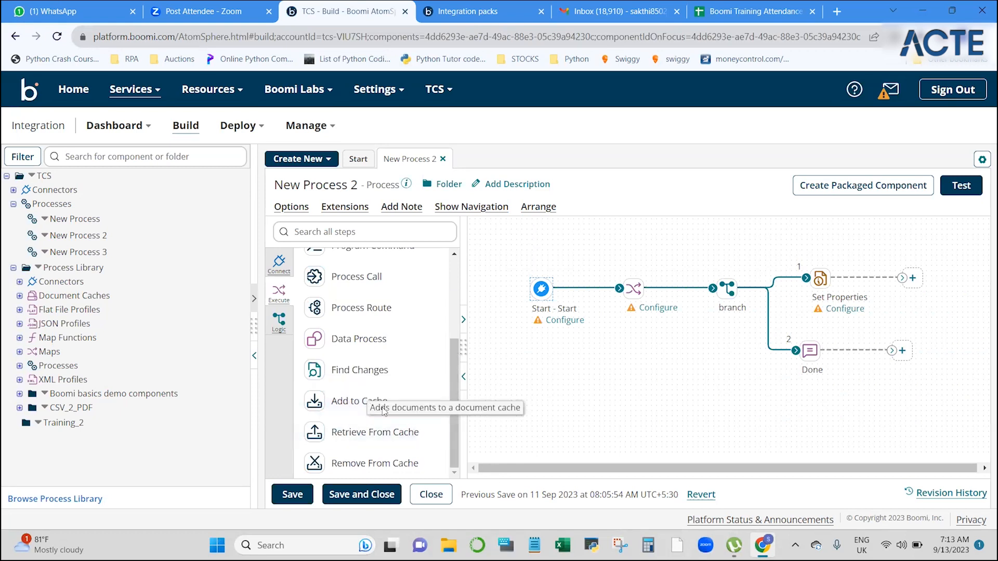
pyautogui.scroll(2, 367, 393)
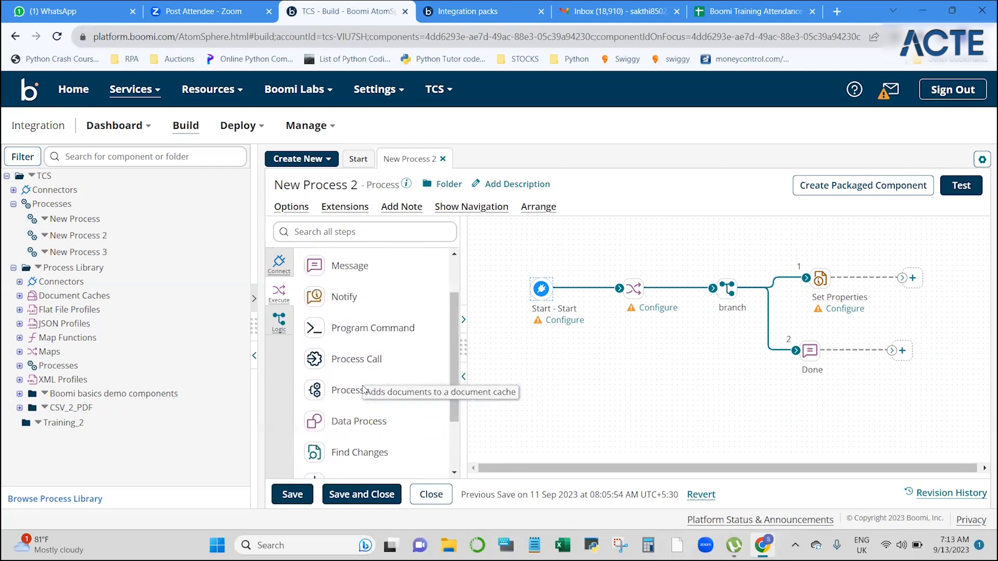
pyautogui.scroll(1, 364, 390)
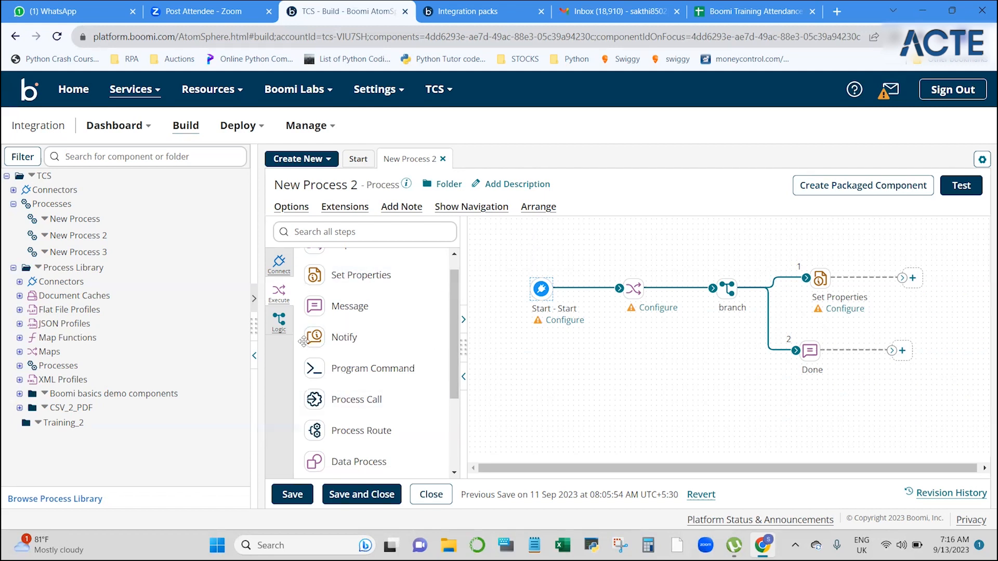
# - Add a Try/Catch shape from the Logic steps to the empty canvas area below the Start shape
pyautogui.click(279, 323)
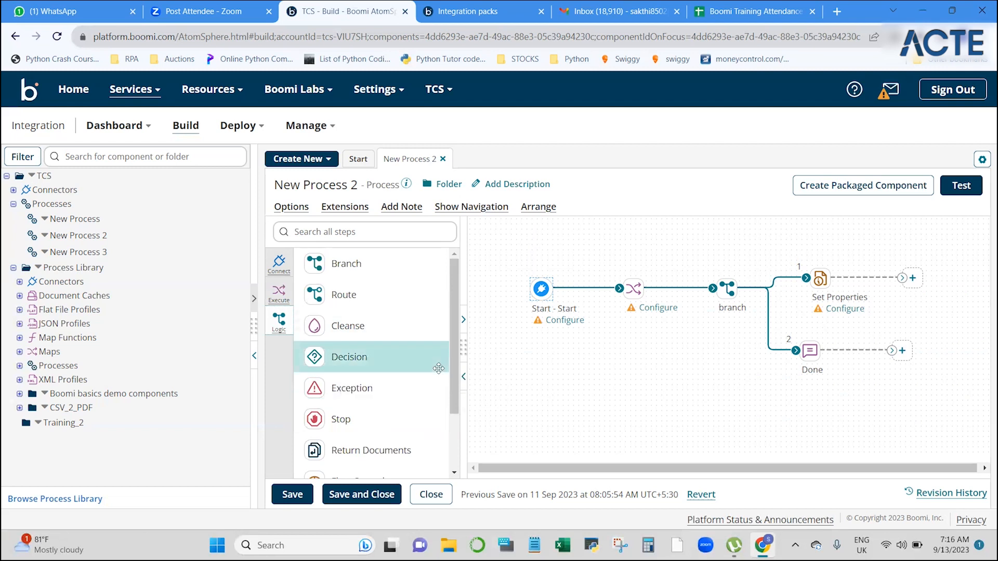
pyautogui.moveTo(456, 378); pyautogui.dragTo(461, 447)
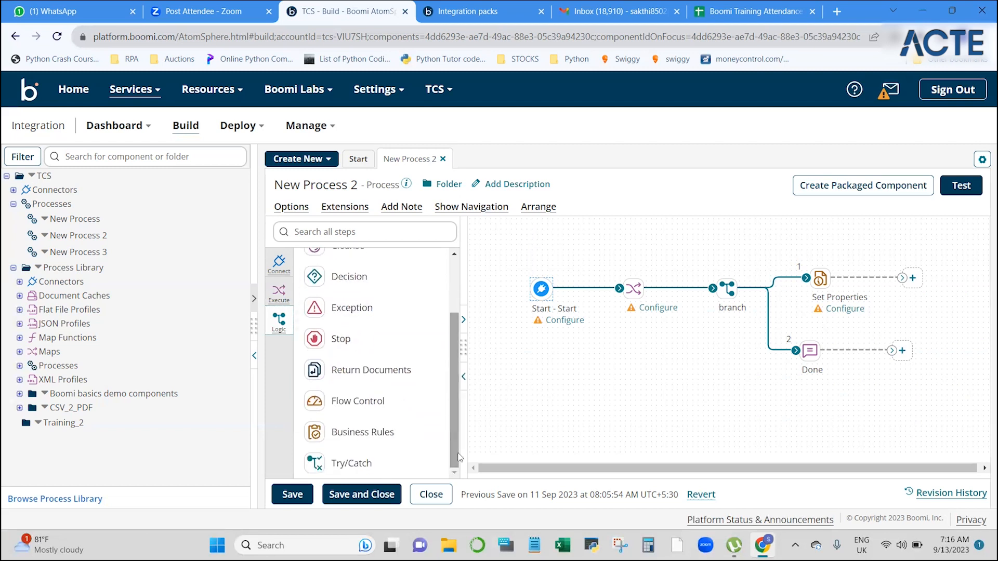
pyautogui.moveTo(370, 464); pyautogui.dragTo(636, 393)
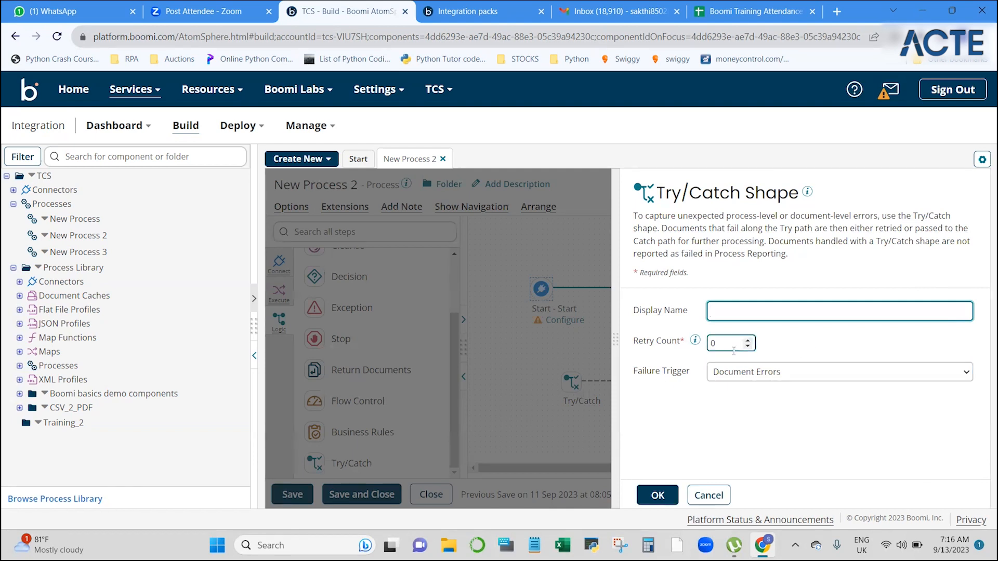
# - Raise the Try/Catch shape's retry count to 5 and bring it back down to 0
pyautogui.click(749, 341)
pyautogui.click(749, 341)
pyautogui.click(749, 341)
pyautogui.click(749, 341)
pyautogui.click(749, 341)
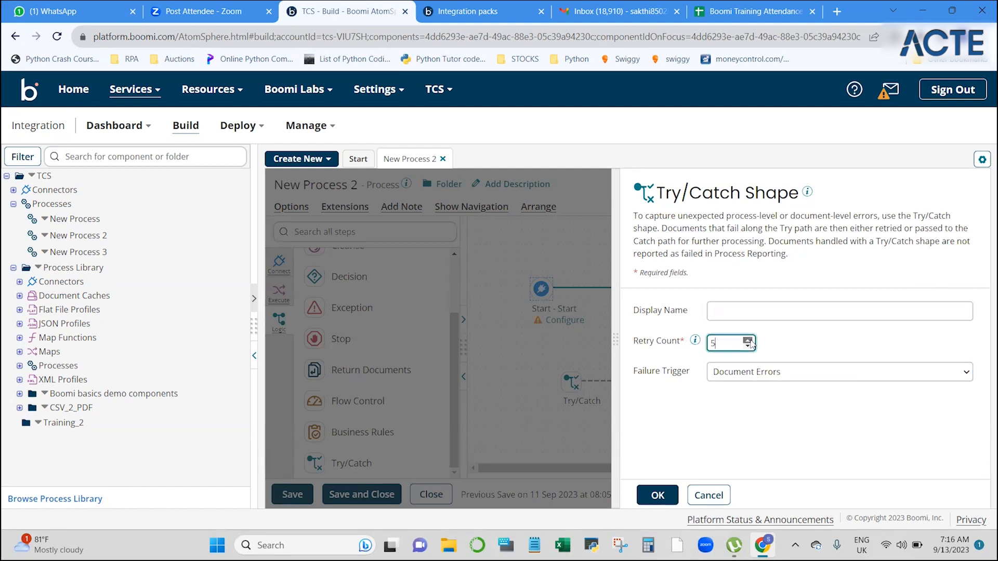
pyautogui.click(750, 346)
pyautogui.click(749, 347)
pyautogui.click(749, 346)
pyautogui.click(749, 346)
pyautogui.click(749, 346)
pyautogui.click(782, 344)
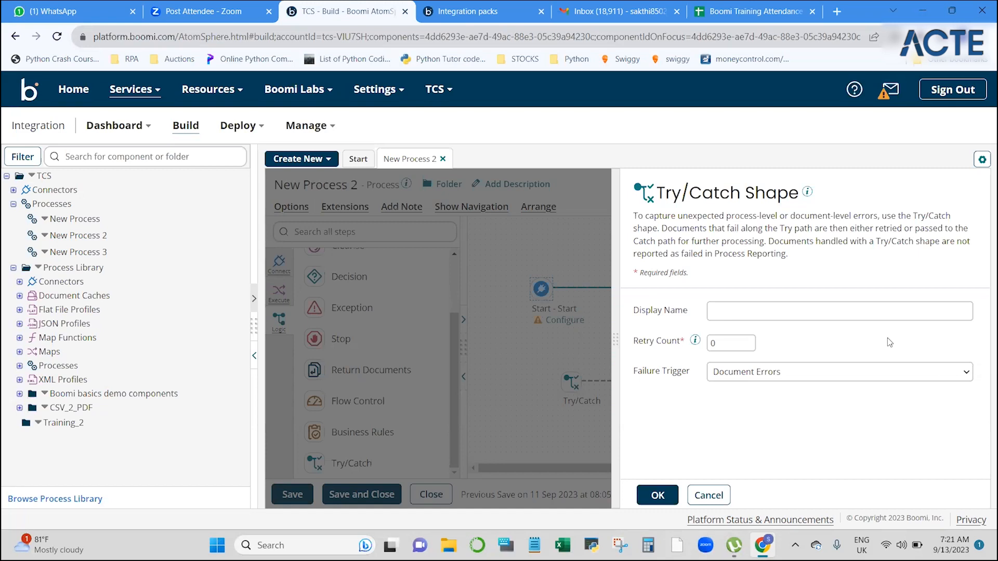
# - Check the Failure Trigger options of the Try/Catch shape and close its settings, discarding the changes
pyautogui.click(924, 375)
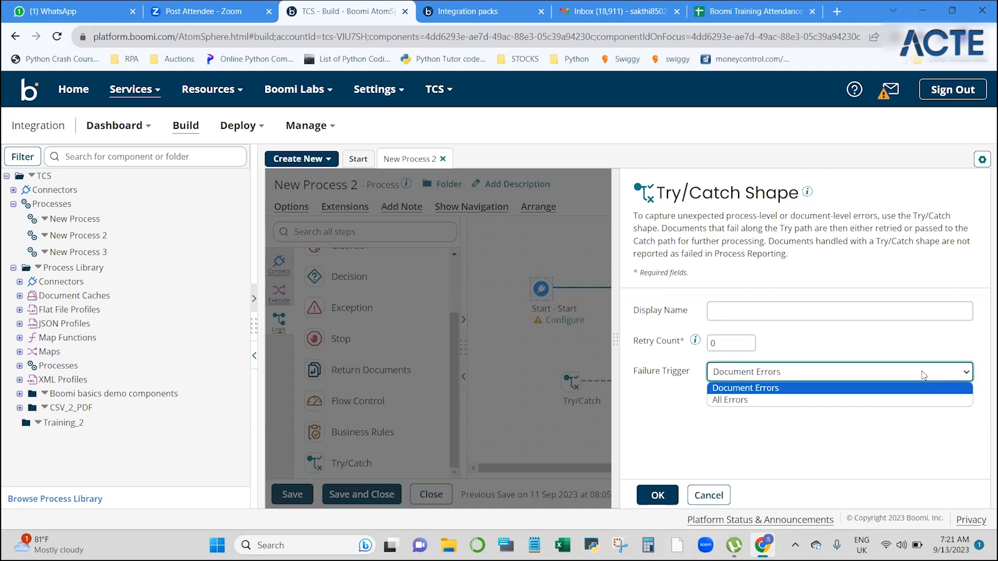
pyautogui.click(861, 339)
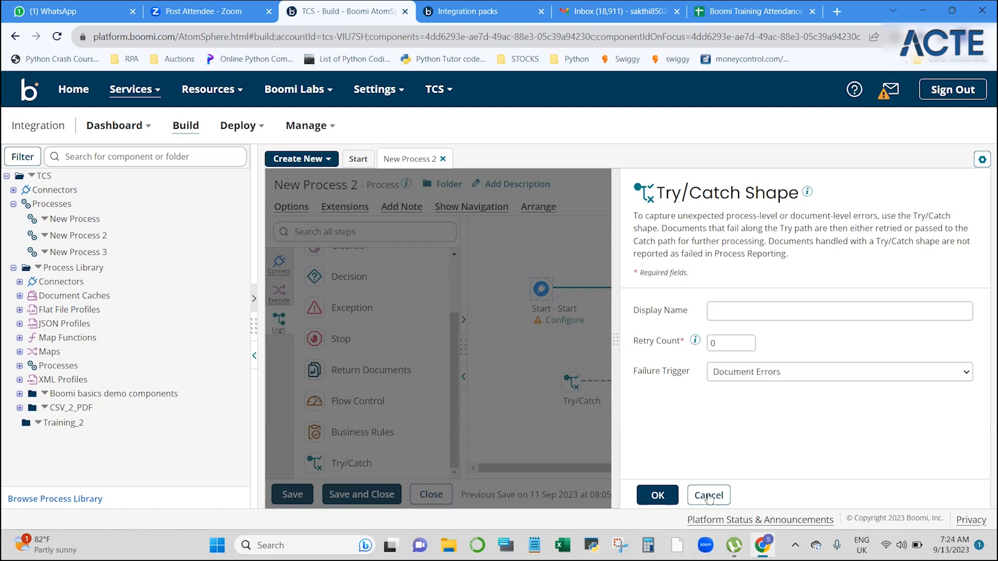
pyautogui.click(709, 494)
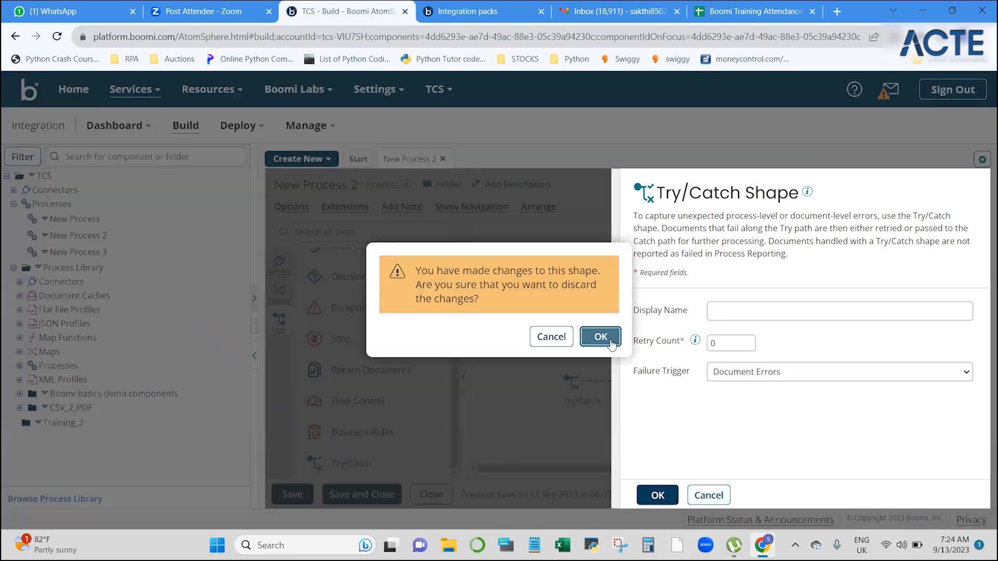
pyautogui.click(603, 338)
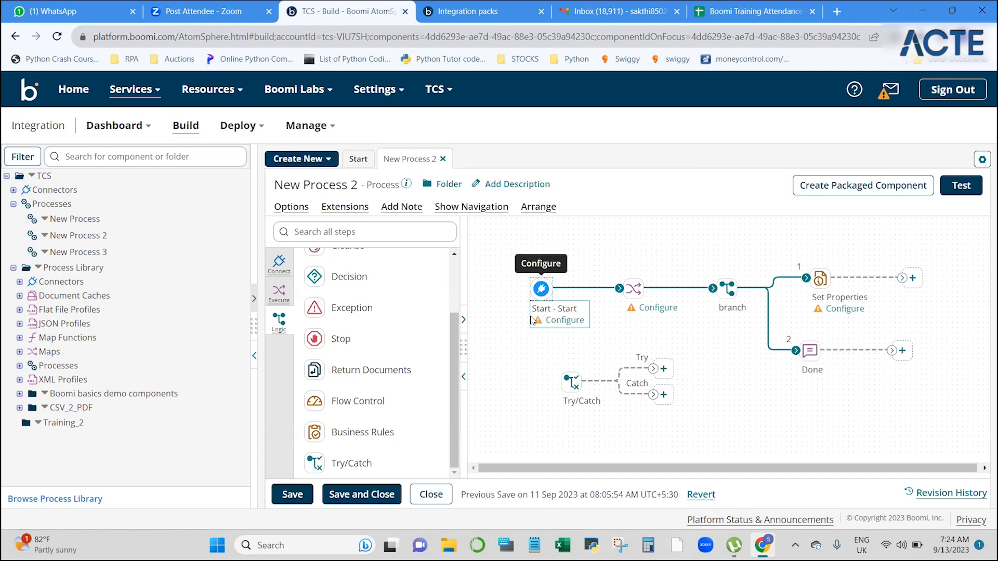
# - Add a Message shape from the Execute steps to the canvas at the Try path of the Try/Catch shape
pyautogui.scroll(2, 372, 345)
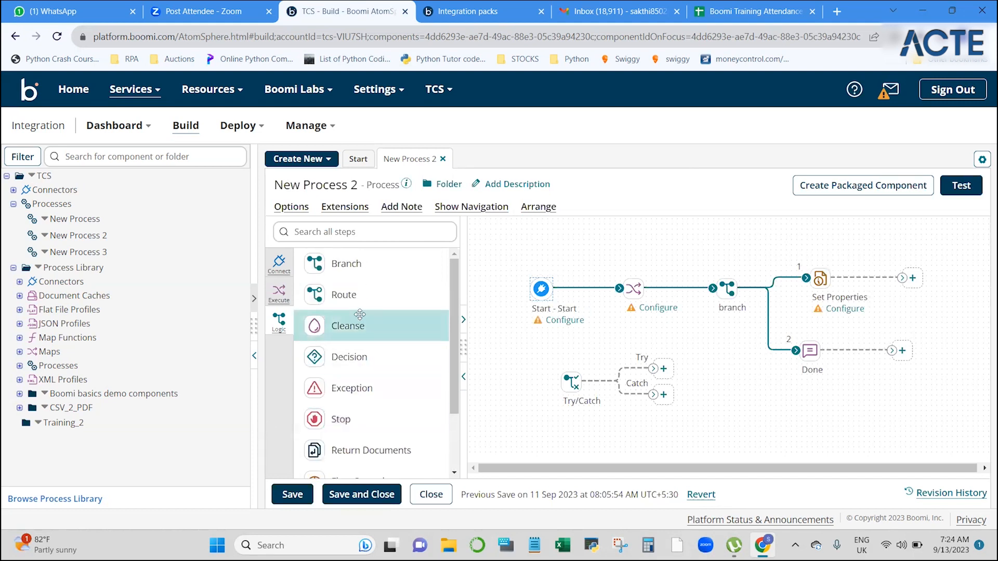
pyautogui.scroll(-2, 375, 357)
pyautogui.scroll(-1, 383, 368)
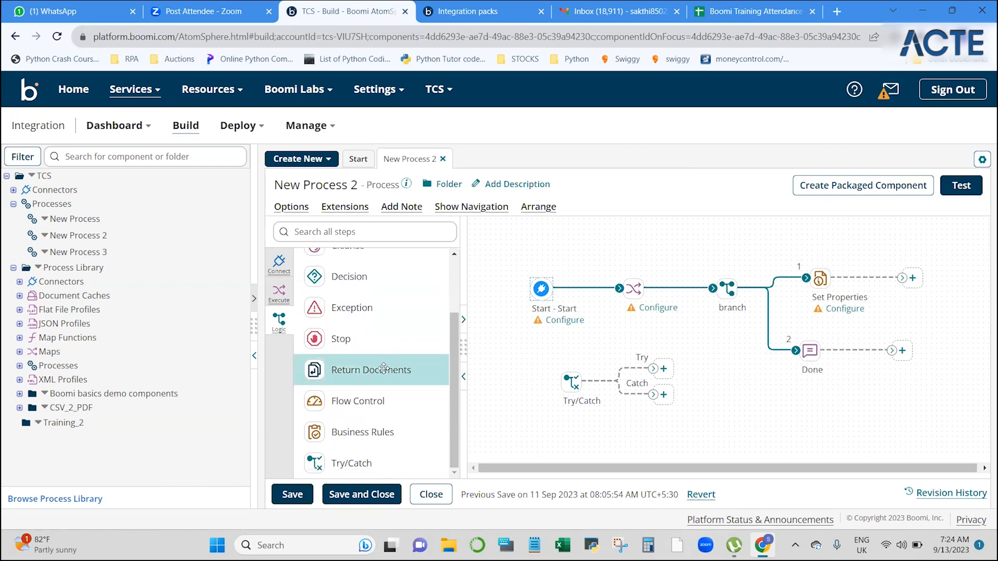
pyautogui.scroll(3, 372, 358)
pyautogui.click(274, 300)
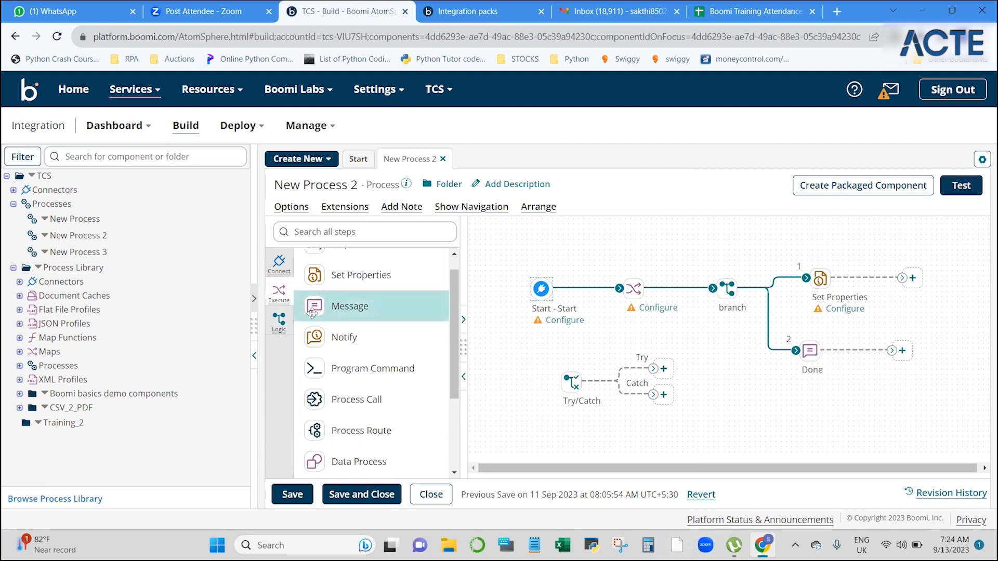
pyautogui.moveTo(340, 300); pyautogui.dragTo(676, 374)
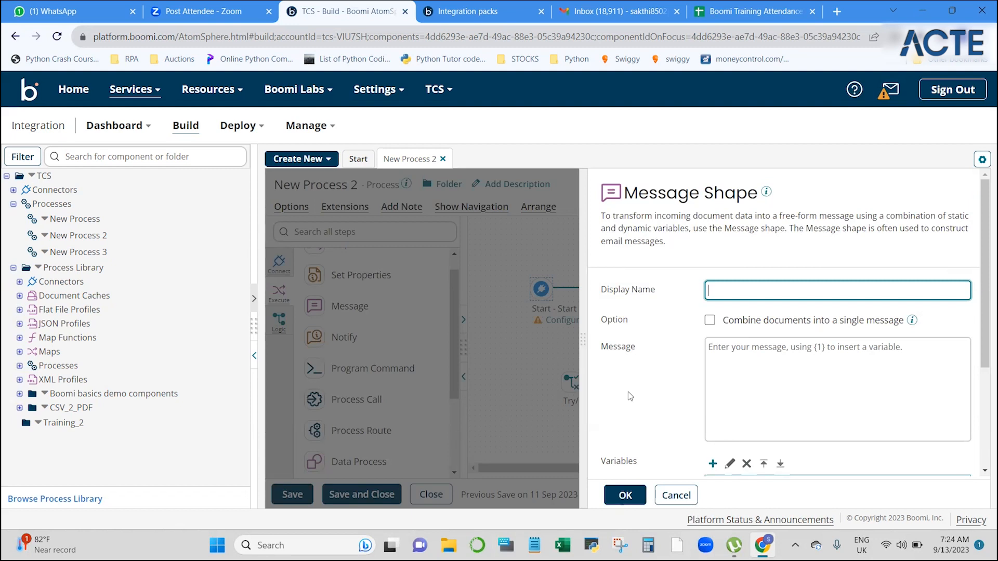
# - Examine the Message shape's fields and the parameter types offered for a new variable, cancelling the variable without adding it
pyautogui.scroll(-3, 877, 379)
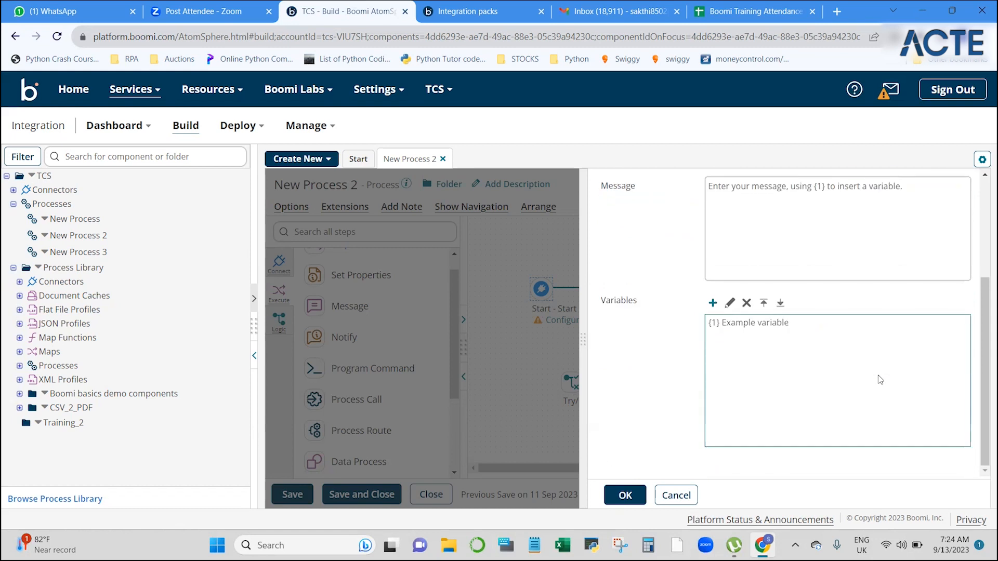
pyautogui.scroll(3, 878, 379)
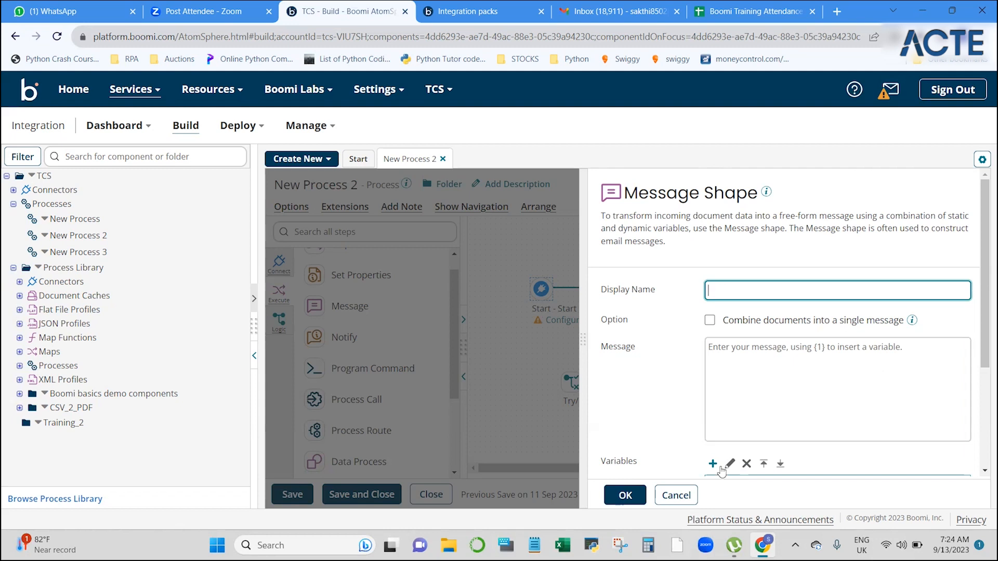
pyautogui.scroll(-3, 728, 384)
pyautogui.scroll(-1, 731, 383)
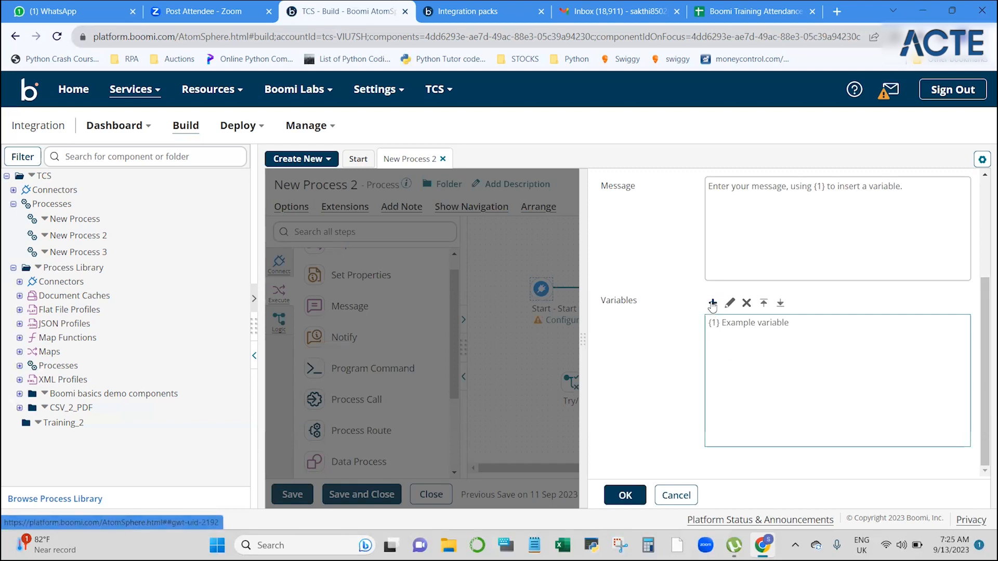
pyautogui.click(713, 303)
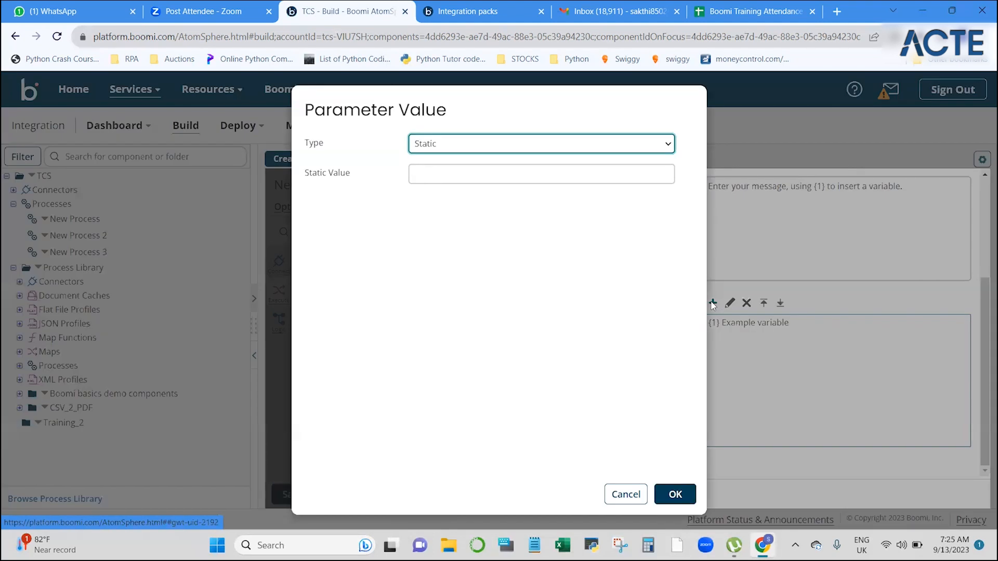
pyautogui.click(621, 148)
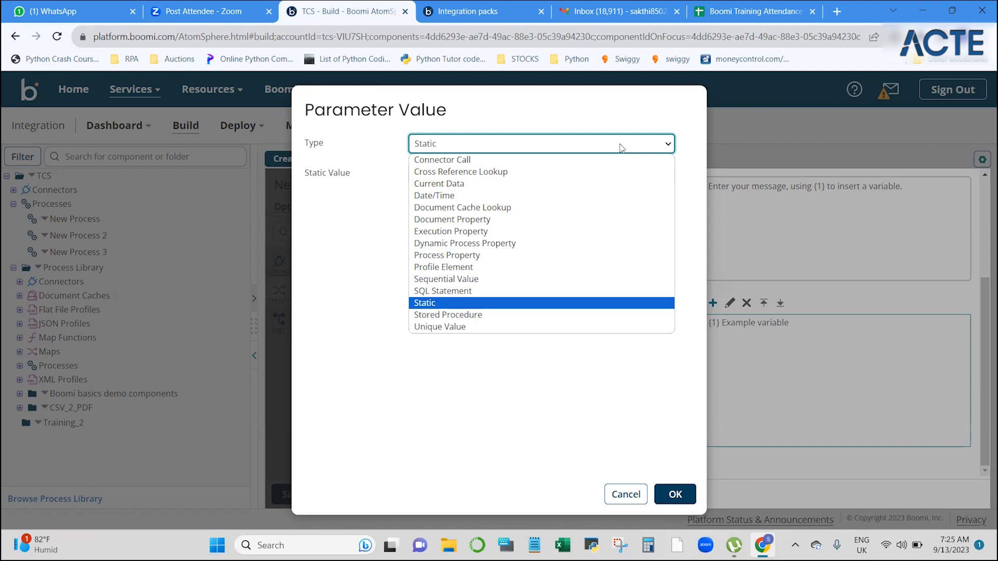
pyautogui.click(579, 107)
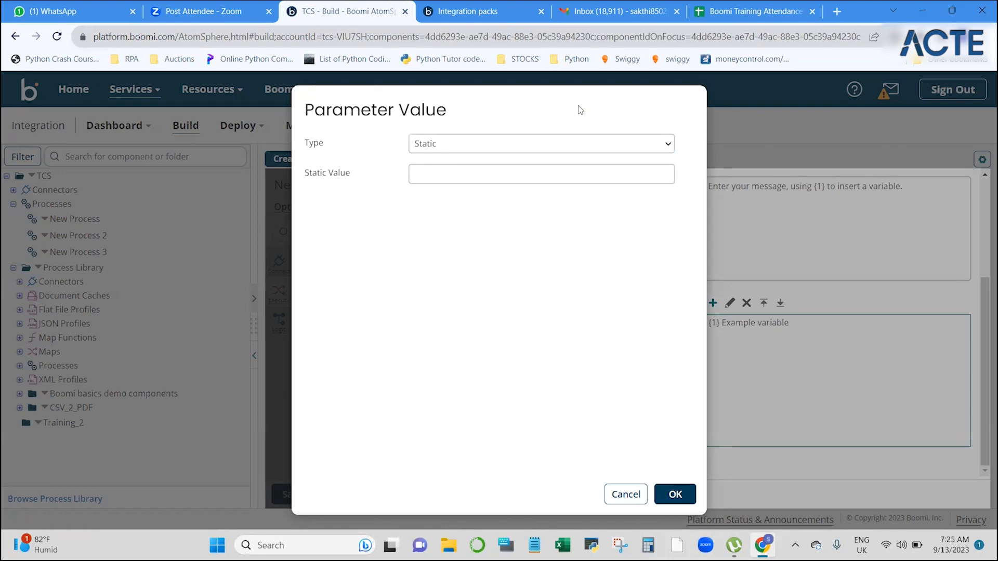
pyautogui.click(626, 494)
# - Review the Message shape's message and variables fields and close its settings, discarding the changes
pyautogui.scroll(1, 781, 337)
pyautogui.scroll(2, 781, 337)
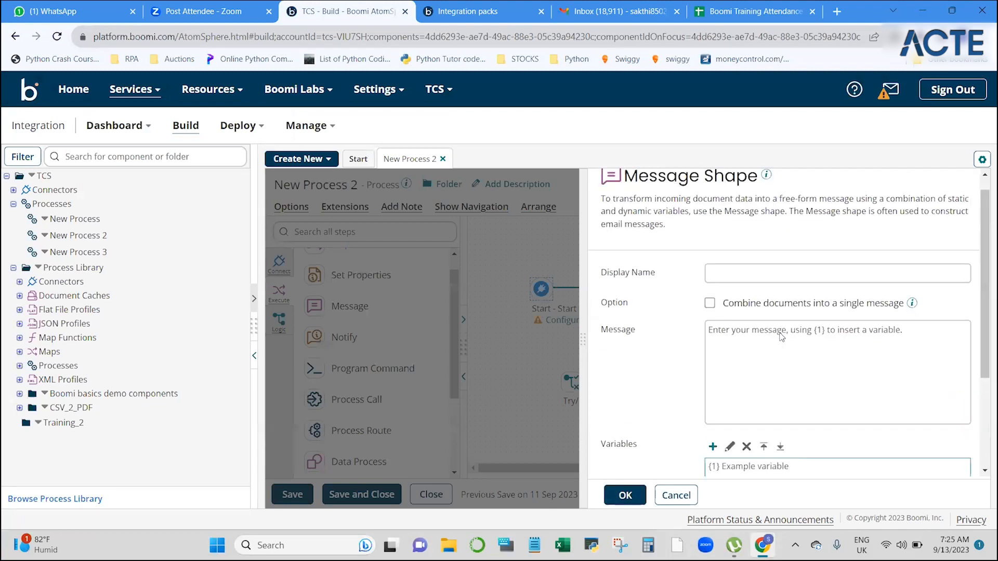
pyautogui.scroll(-3, 781, 337)
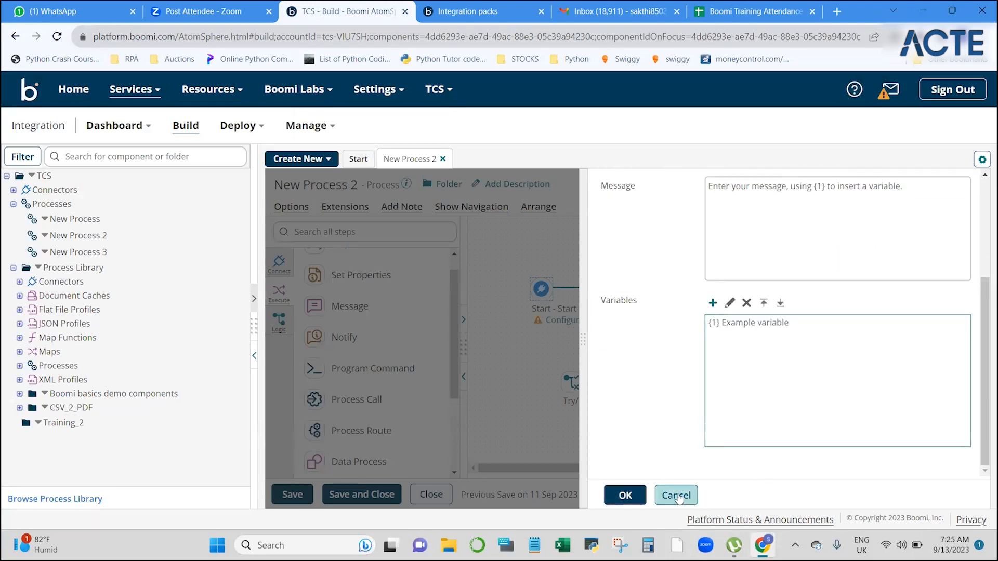
pyautogui.click(675, 494)
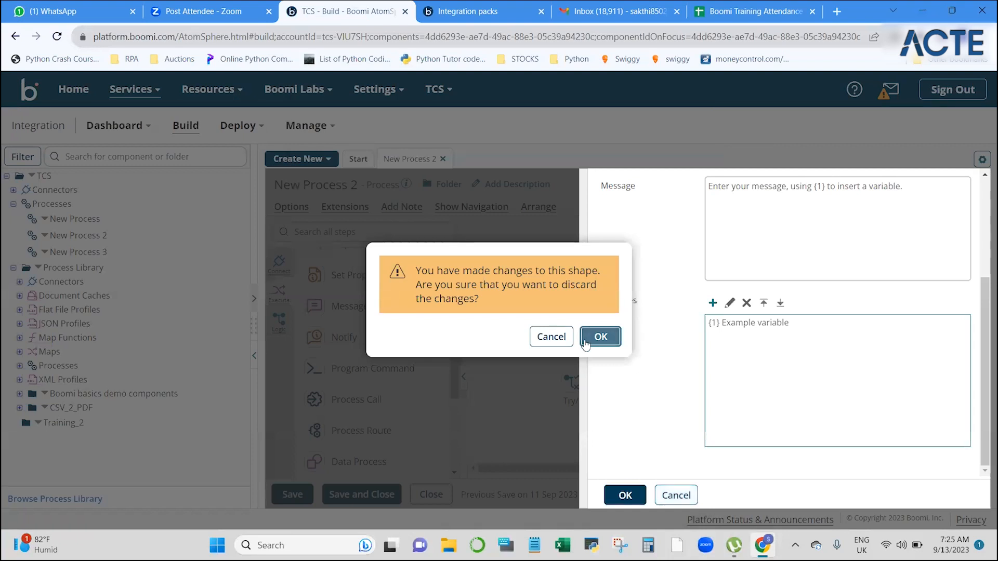
pyautogui.click(606, 338)
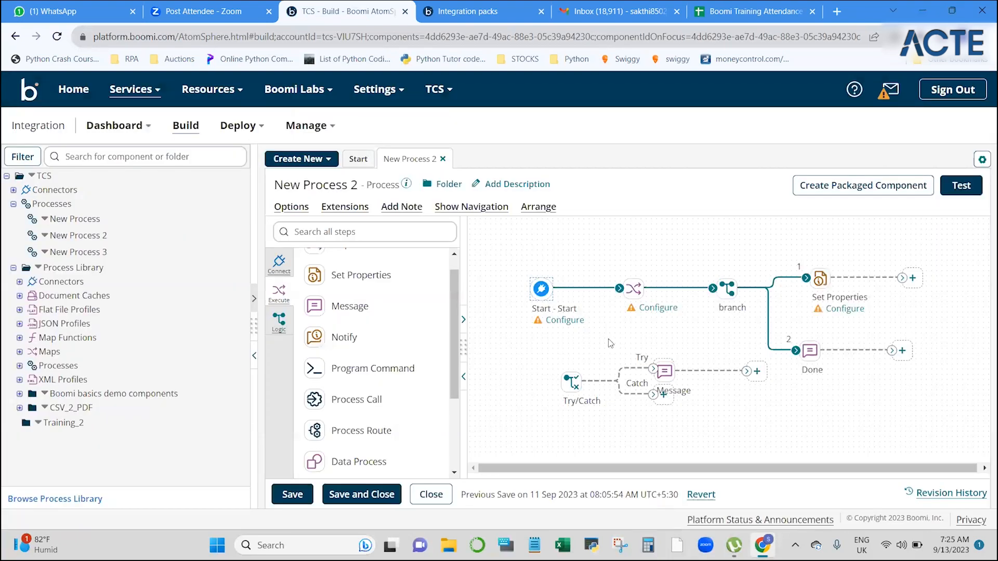
# - Add a Notify shape from the Execute steps to the Catch path of the Try/Catch shape
pyautogui.moveTo(317, 337); pyautogui.dragTo(665, 397)
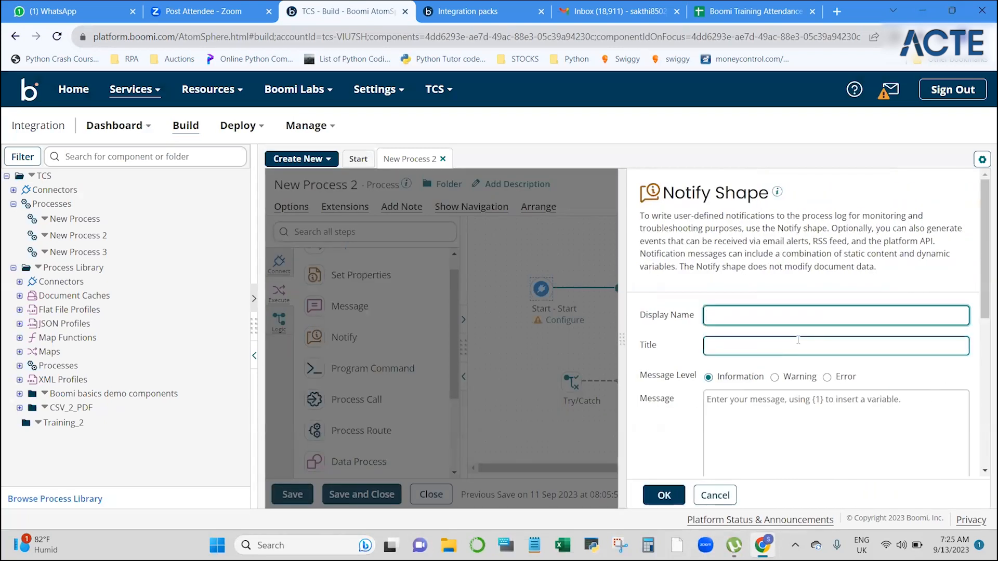
pyautogui.scroll(-2, 798, 340)
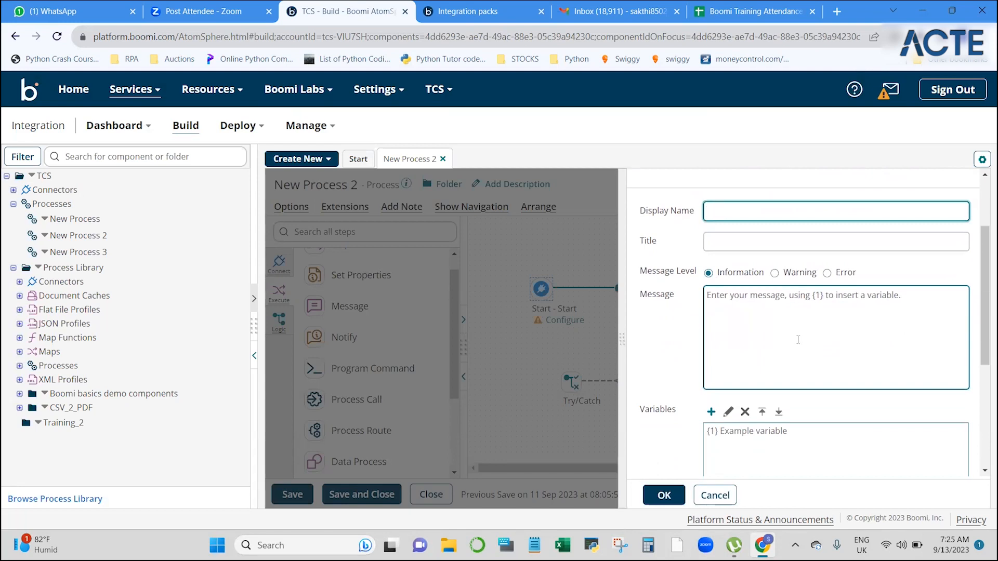
pyautogui.scroll(2, 797, 340)
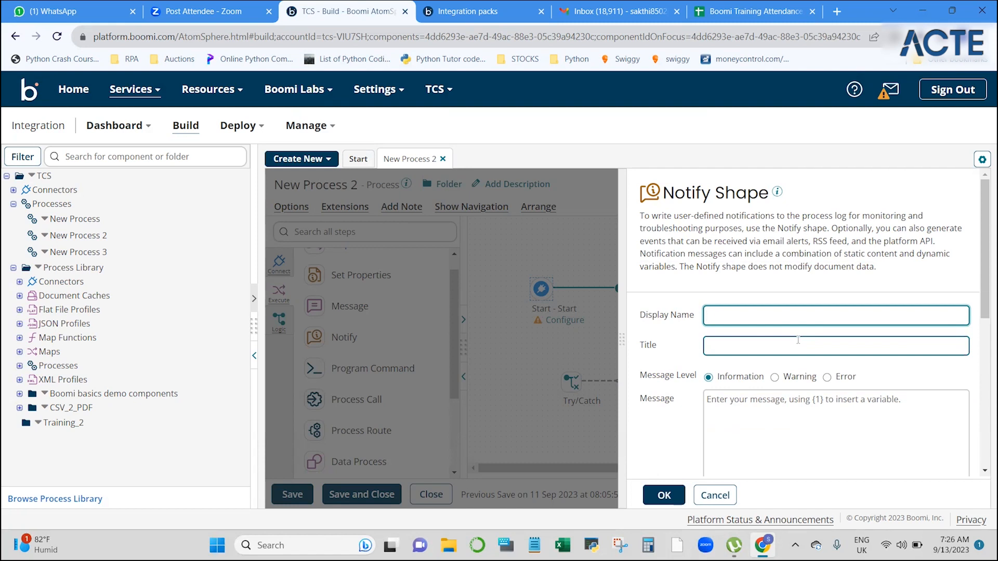
# - Try the Warning and Error message levels of the Notify shape, return to Information, and close its settings, discarding the changes
pyautogui.click(775, 379)
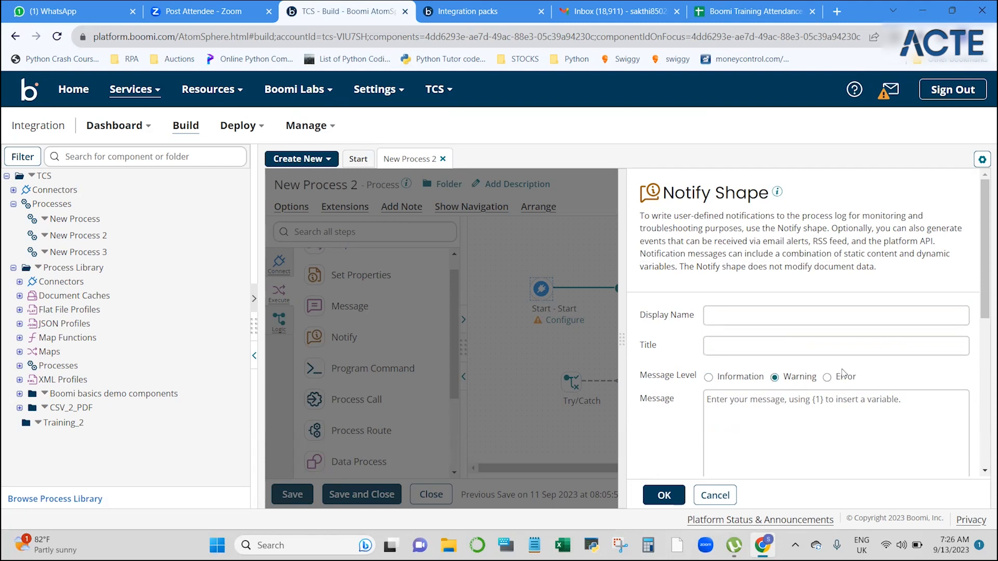
pyautogui.click(828, 379)
pyautogui.click(711, 378)
pyautogui.scroll(-5, 713, 378)
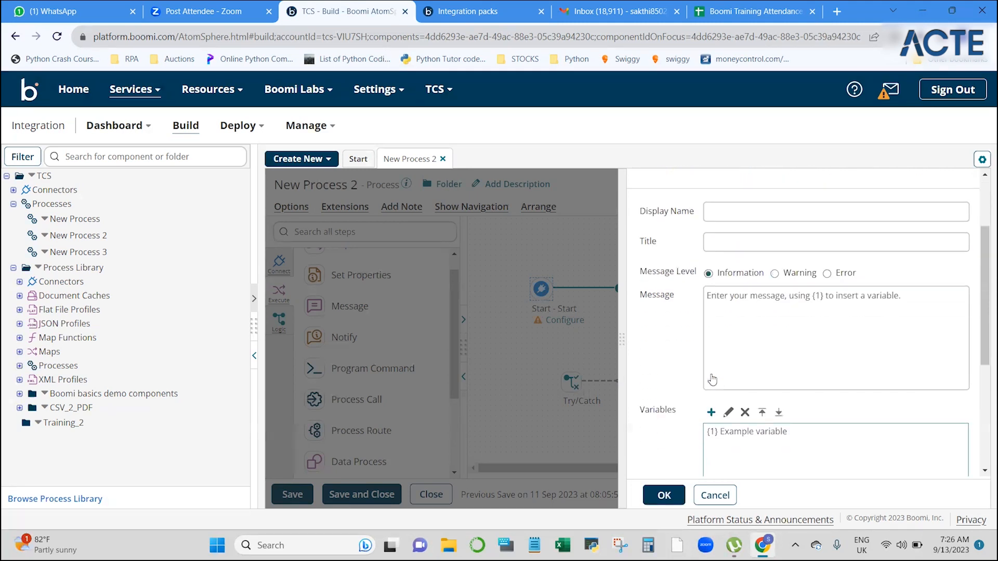
pyautogui.scroll(6, 712, 378)
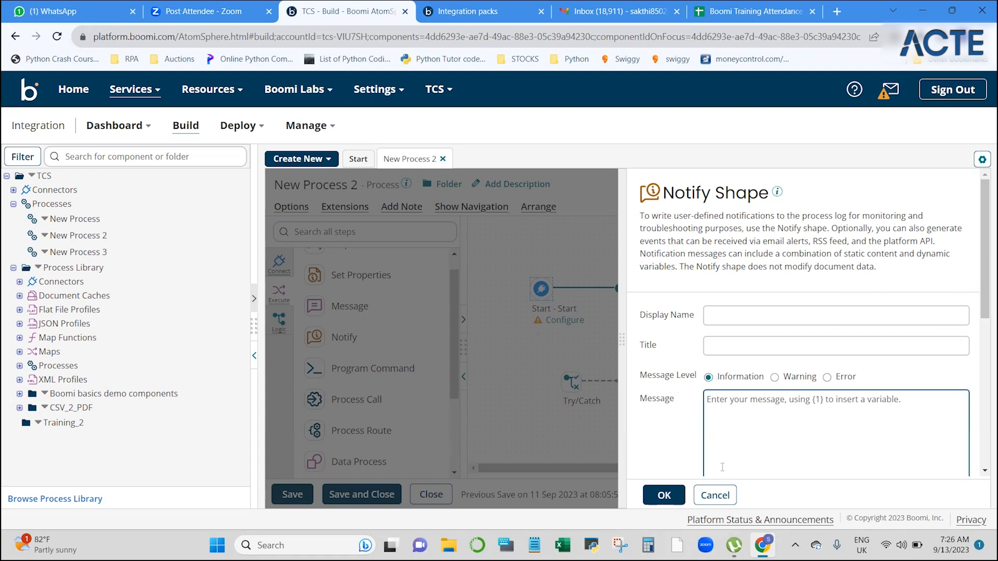
pyautogui.click(716, 496)
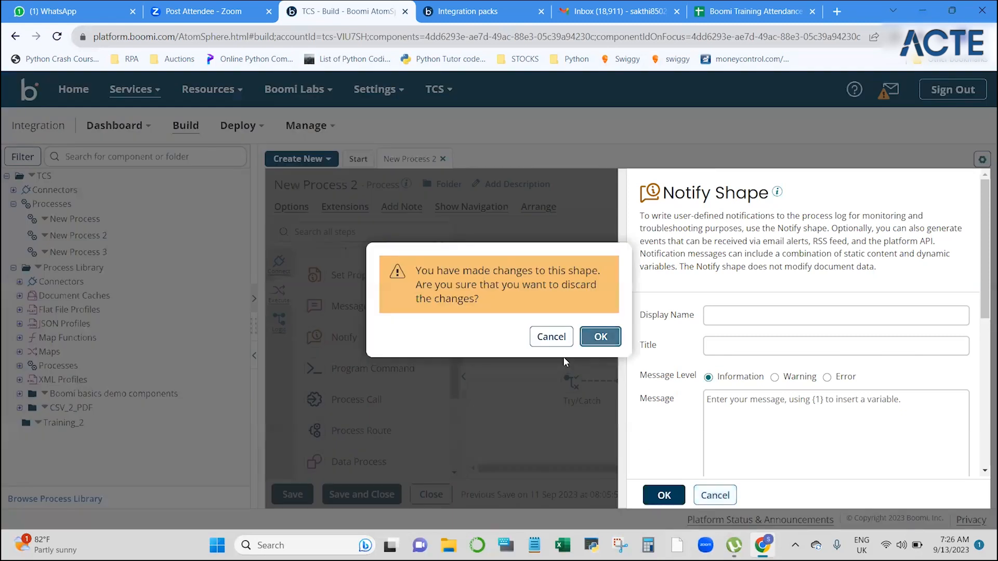
pyautogui.click(595, 336)
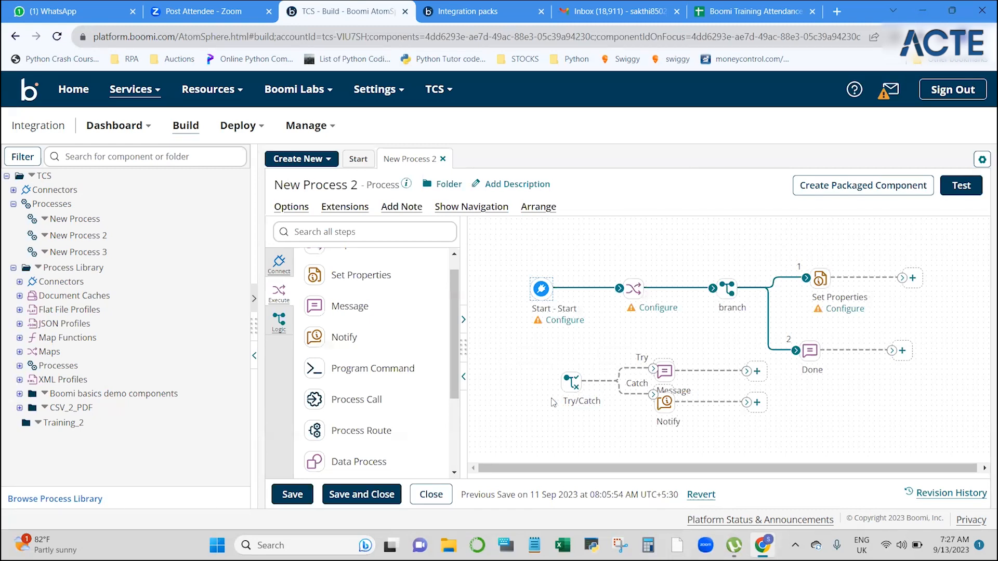
# - Add a Decision shape from the Logic steps to the open path after the Message shape
pyautogui.scroll(-4, 384, 359)
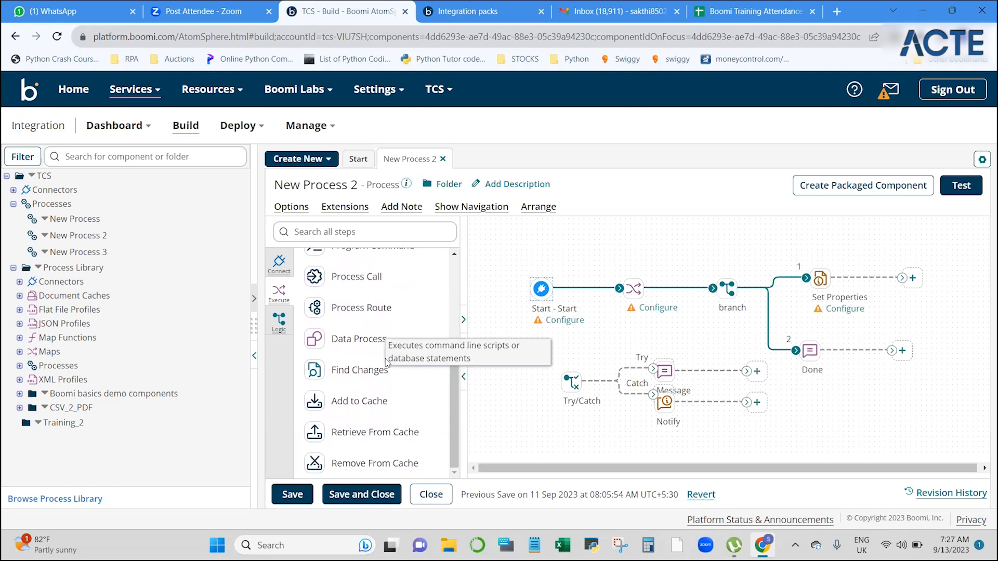
pyautogui.click(279, 322)
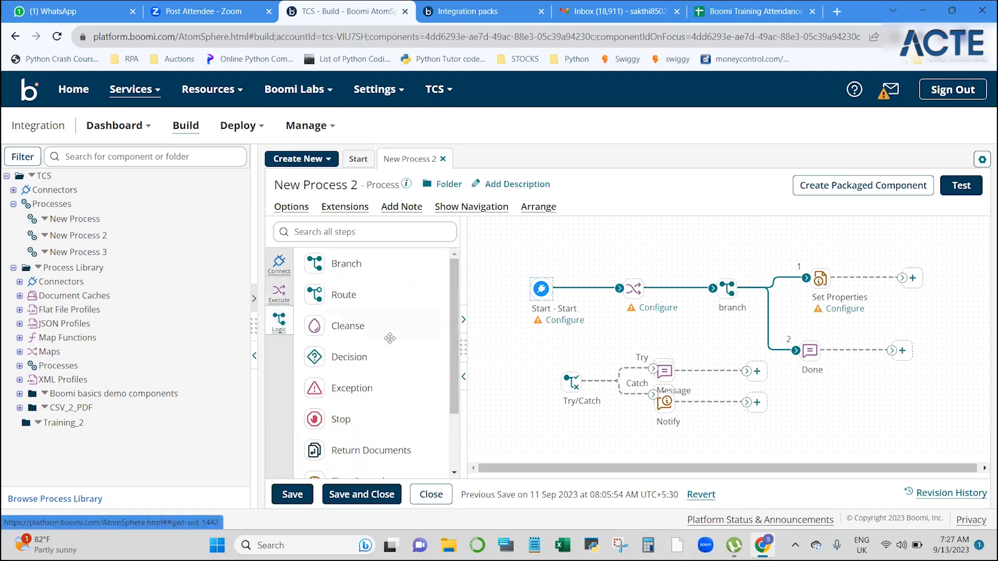
pyautogui.scroll(-3, 370, 364)
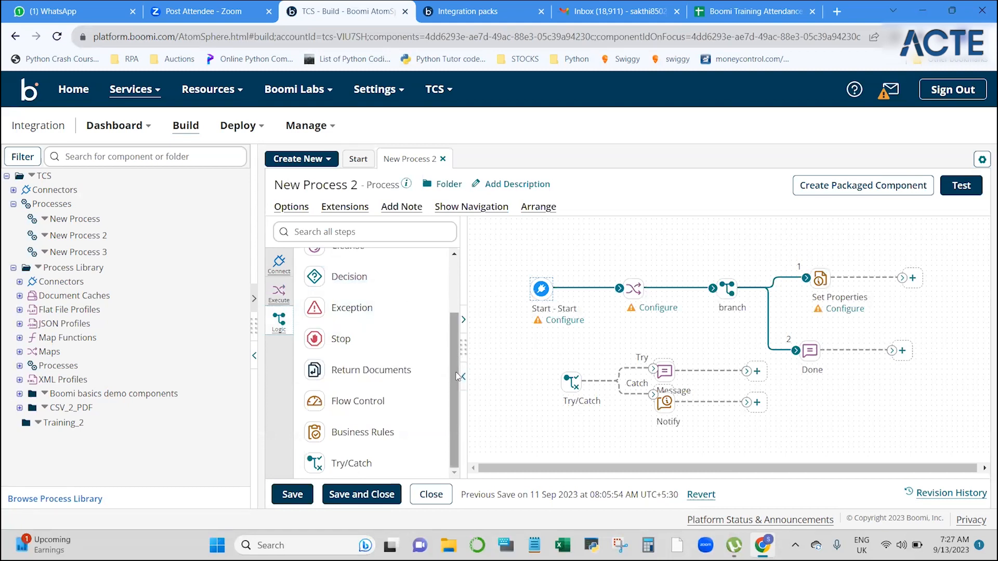
pyautogui.moveTo(455, 373); pyautogui.dragTo(461, 294)
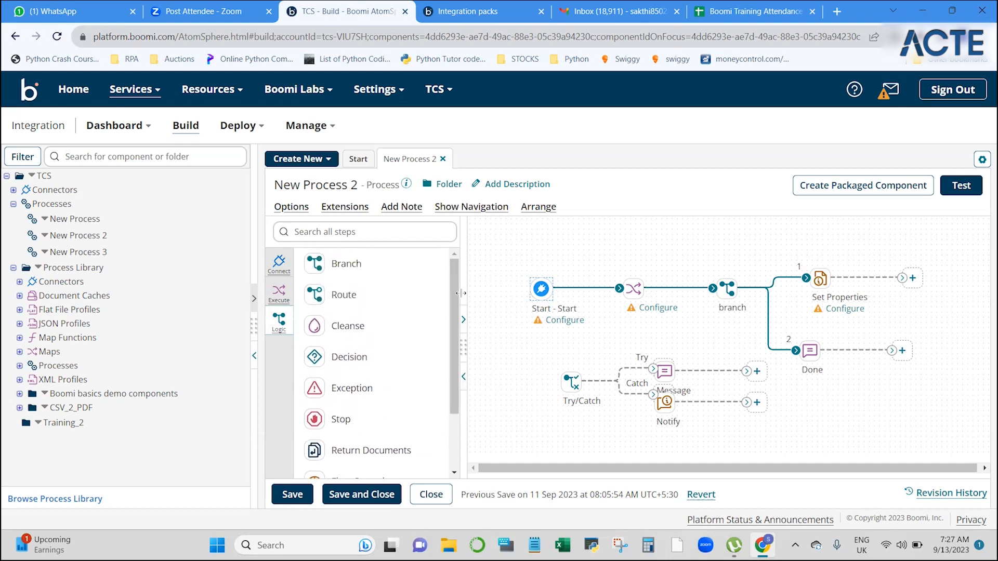
pyautogui.moveTo(383, 365); pyautogui.dragTo(759, 373)
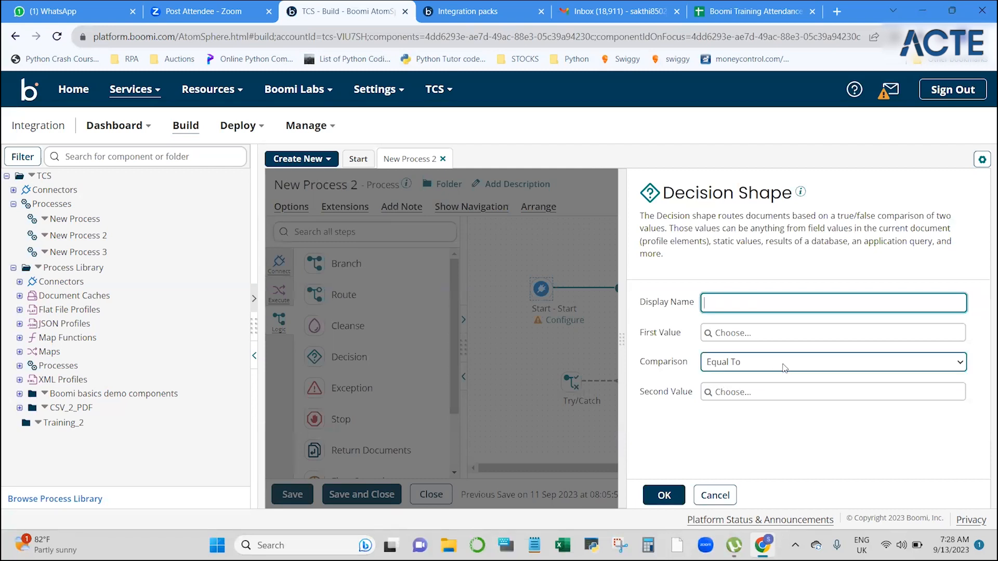
# - Check the Decision shape's Comparison options and First Value parameter settings, and close the shape's settings, discarding the changes
pyautogui.click(785, 367)
pyautogui.click(785, 366)
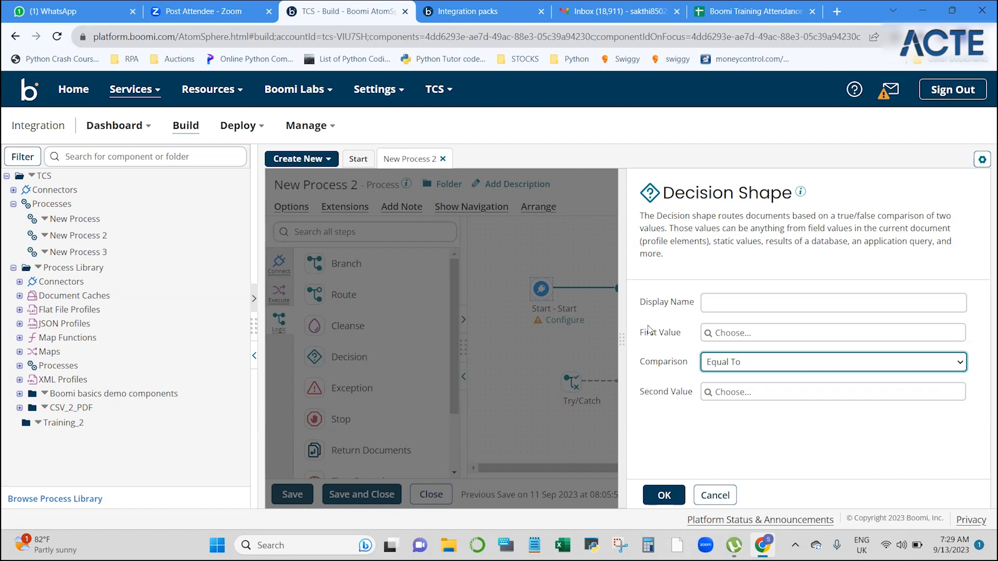
pyautogui.click(780, 338)
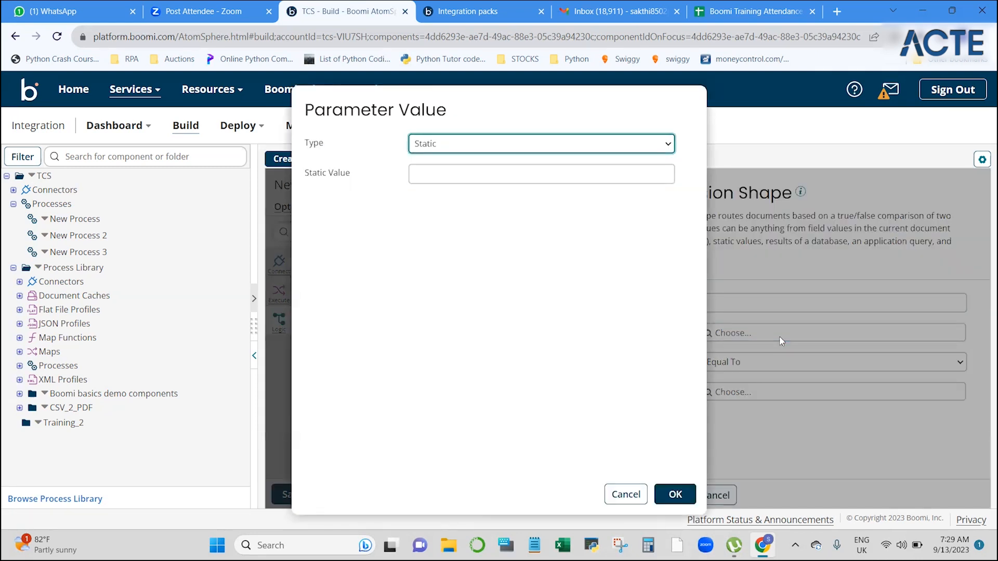
pyautogui.click(617, 495)
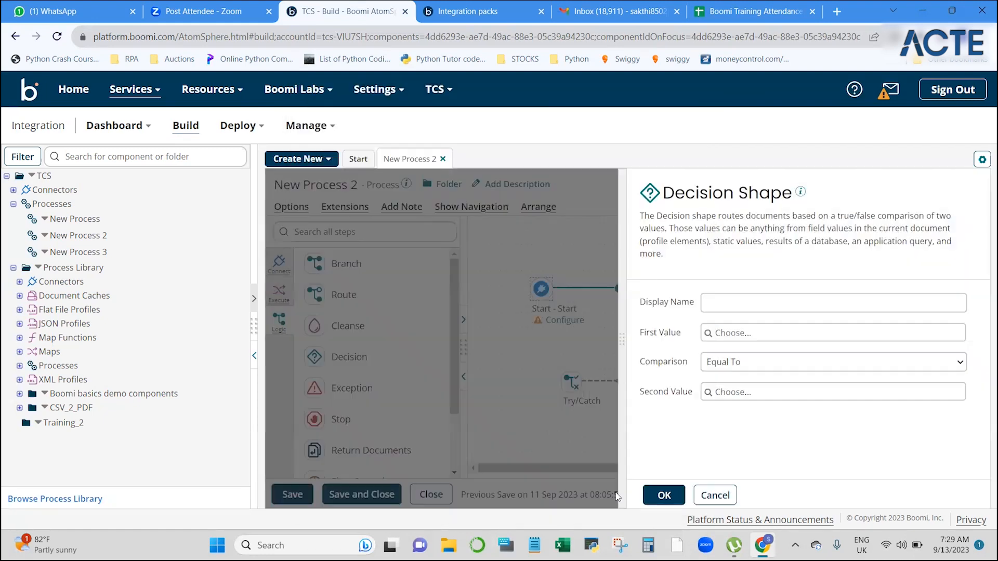
pyautogui.click(758, 294)
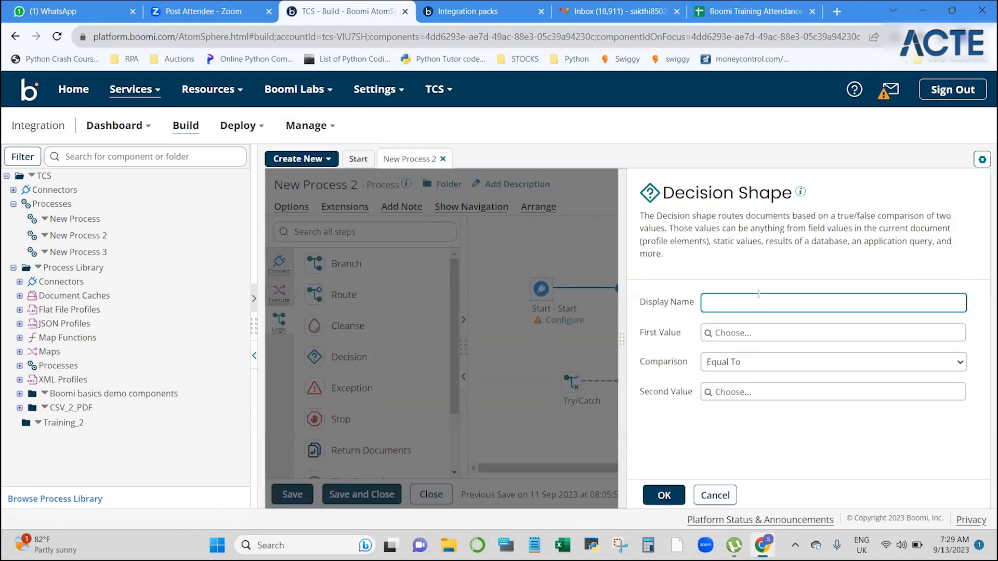
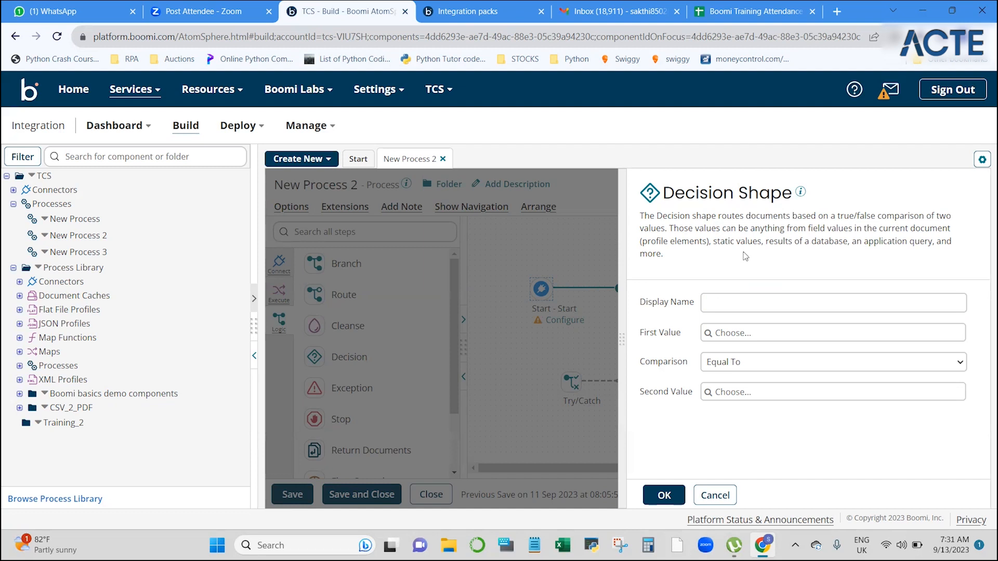
pyautogui.click(706, 499)
pyautogui.click(604, 338)
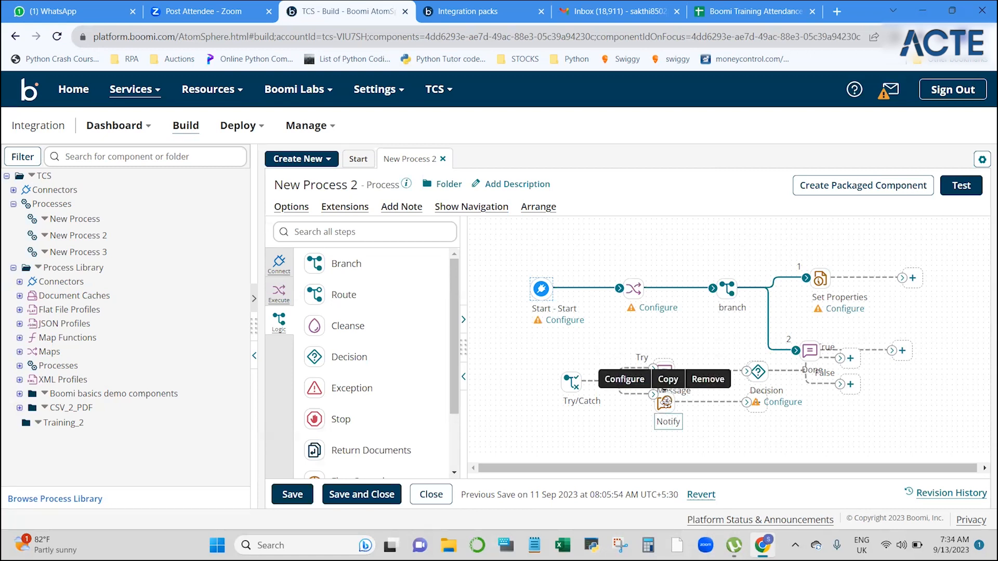
# - Reopen the Notify shape's settings, examine its variables and logging options, and close them, discarding the changes
pyautogui.moveTo(665, 401)
pyautogui.click(667, 405)
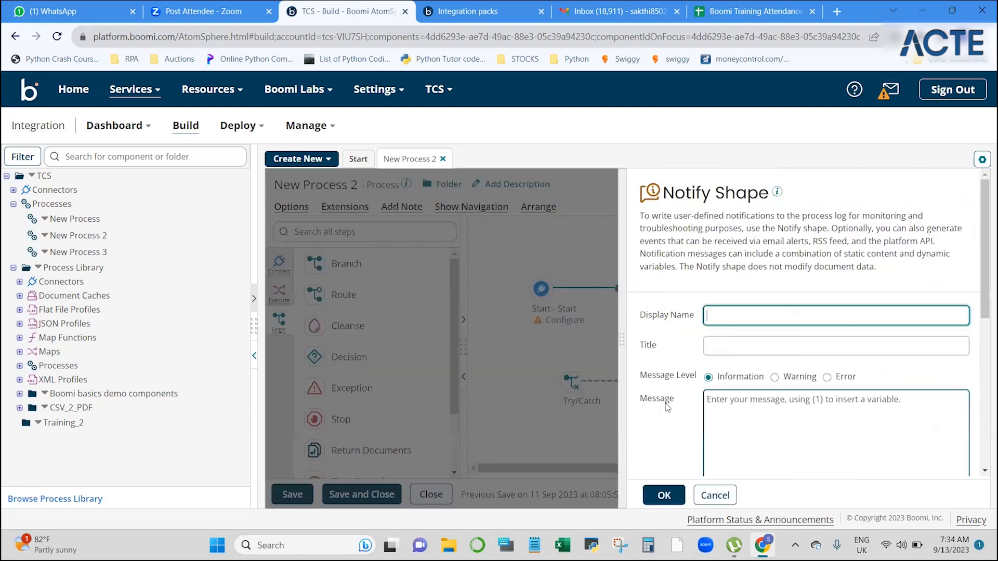
pyautogui.scroll(-5, 806, 438)
pyautogui.scroll(-4, 798, 383)
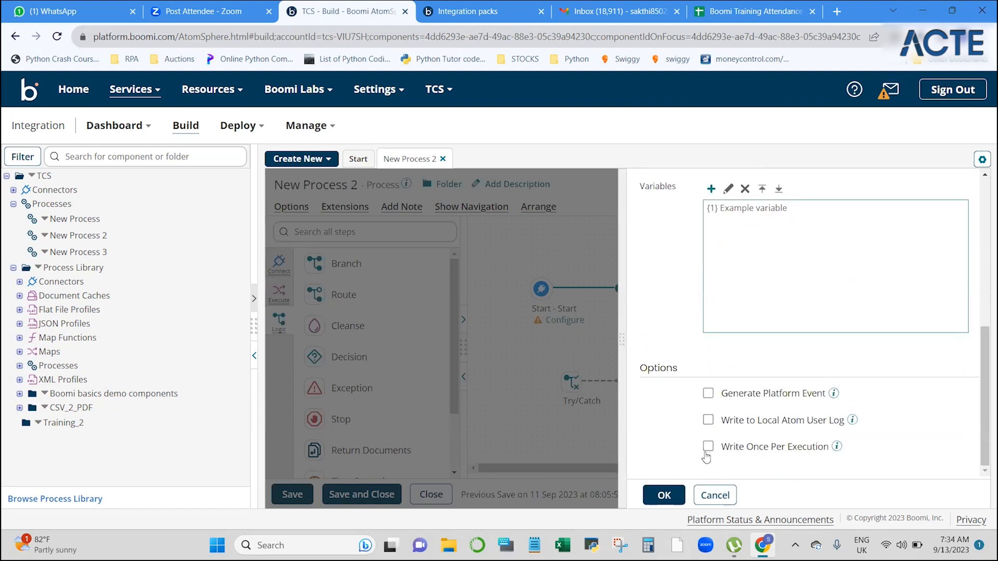
pyautogui.scroll(5, 773, 445)
pyautogui.scroll(-4, 772, 446)
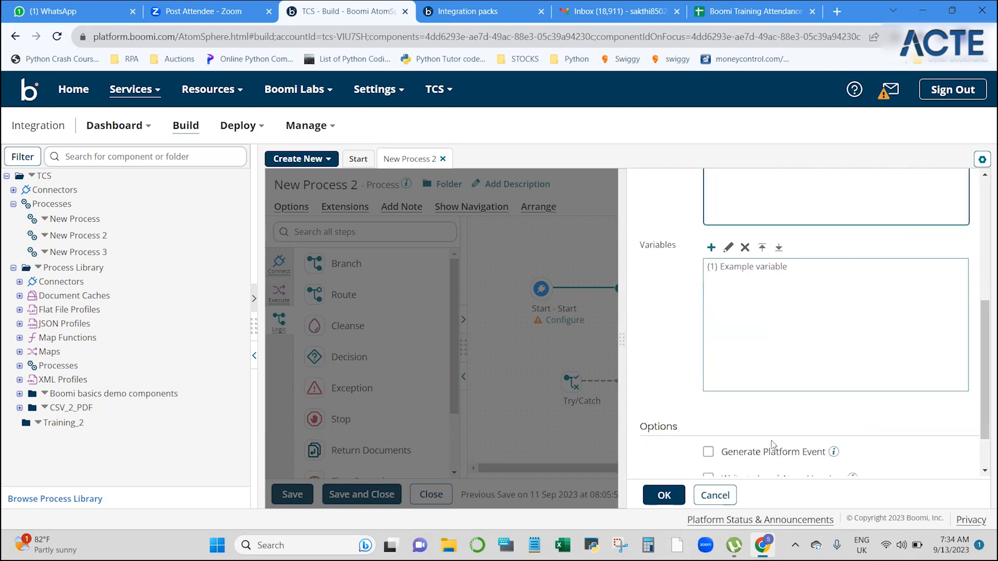
pyautogui.scroll(-1, 773, 446)
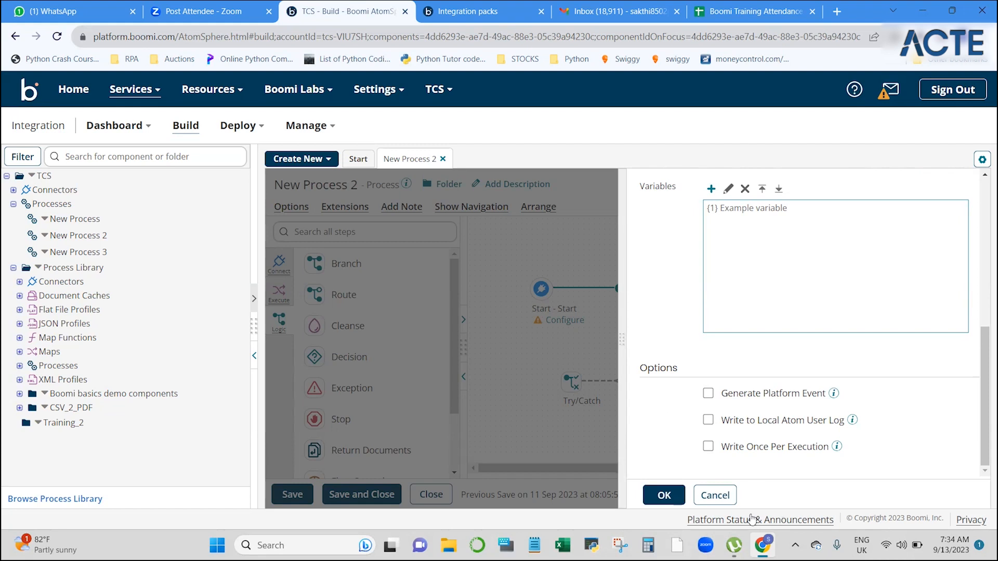
pyautogui.click(716, 497)
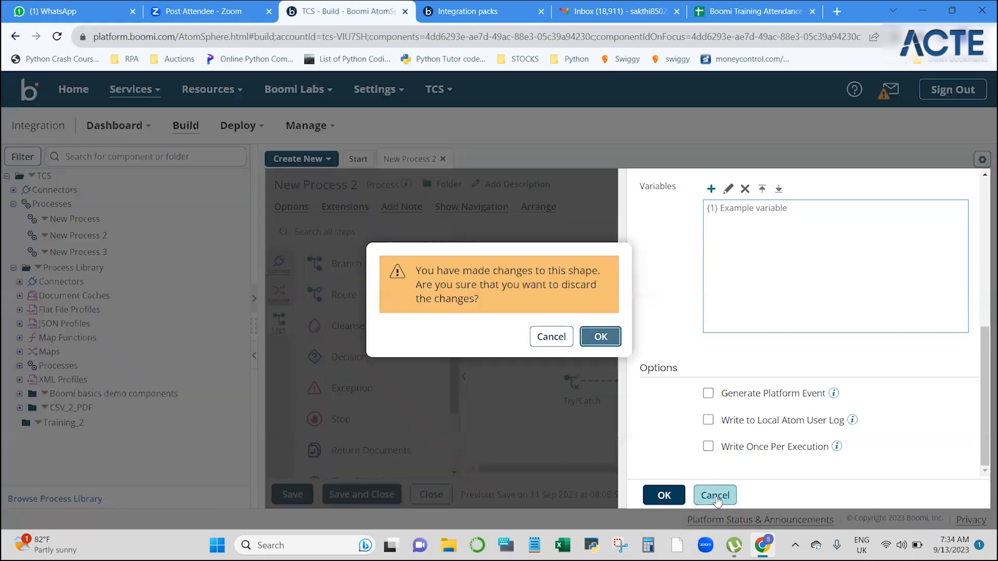
pyautogui.click(602, 336)
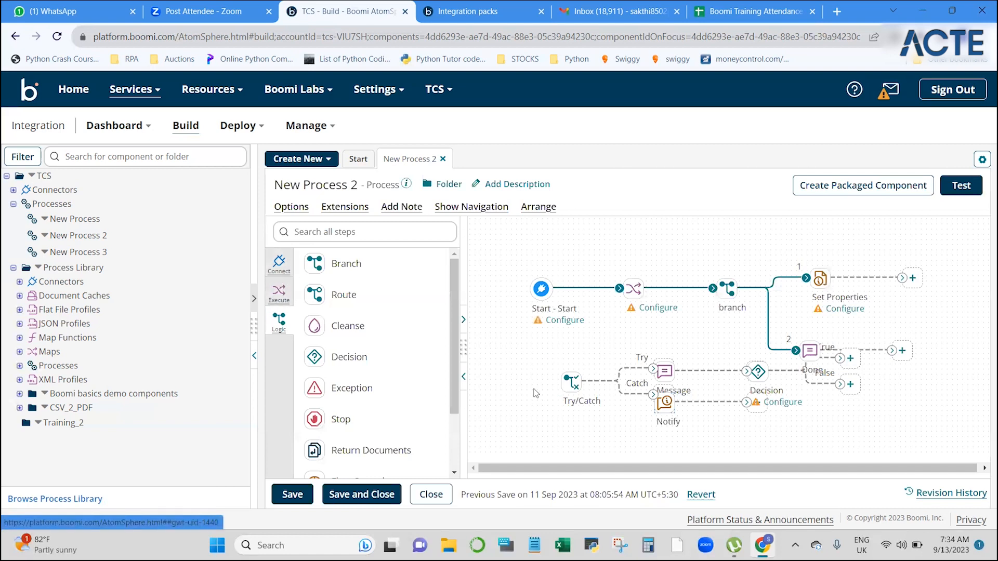
pyautogui.moveTo(757, 412)
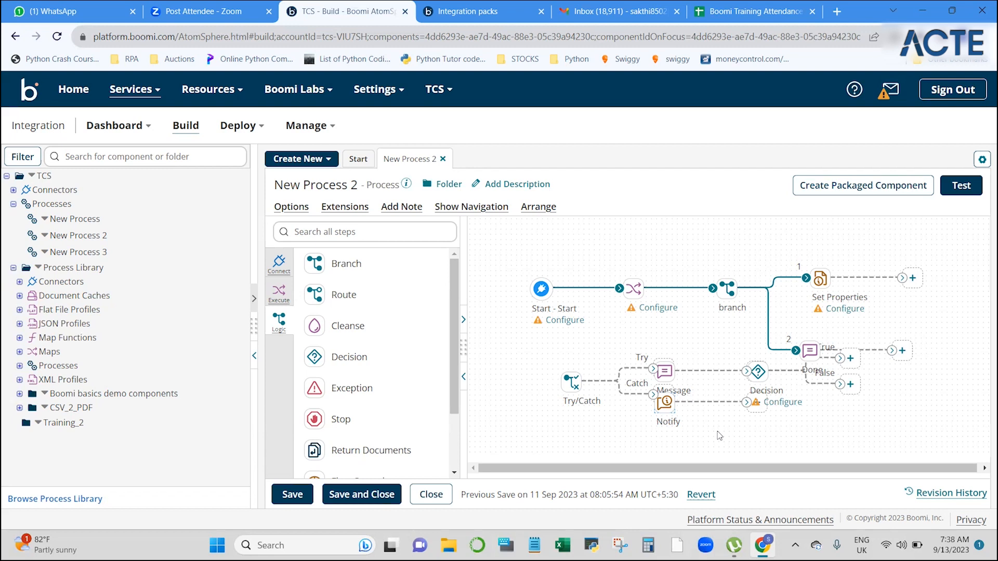
pyautogui.scroll(-3, 355, 398)
pyautogui.scroll(3, 355, 395)
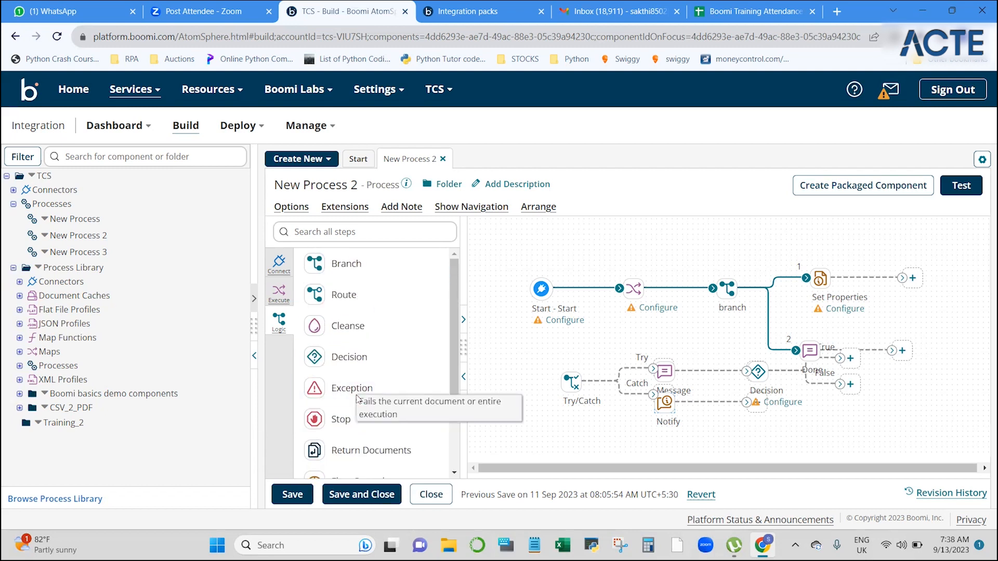